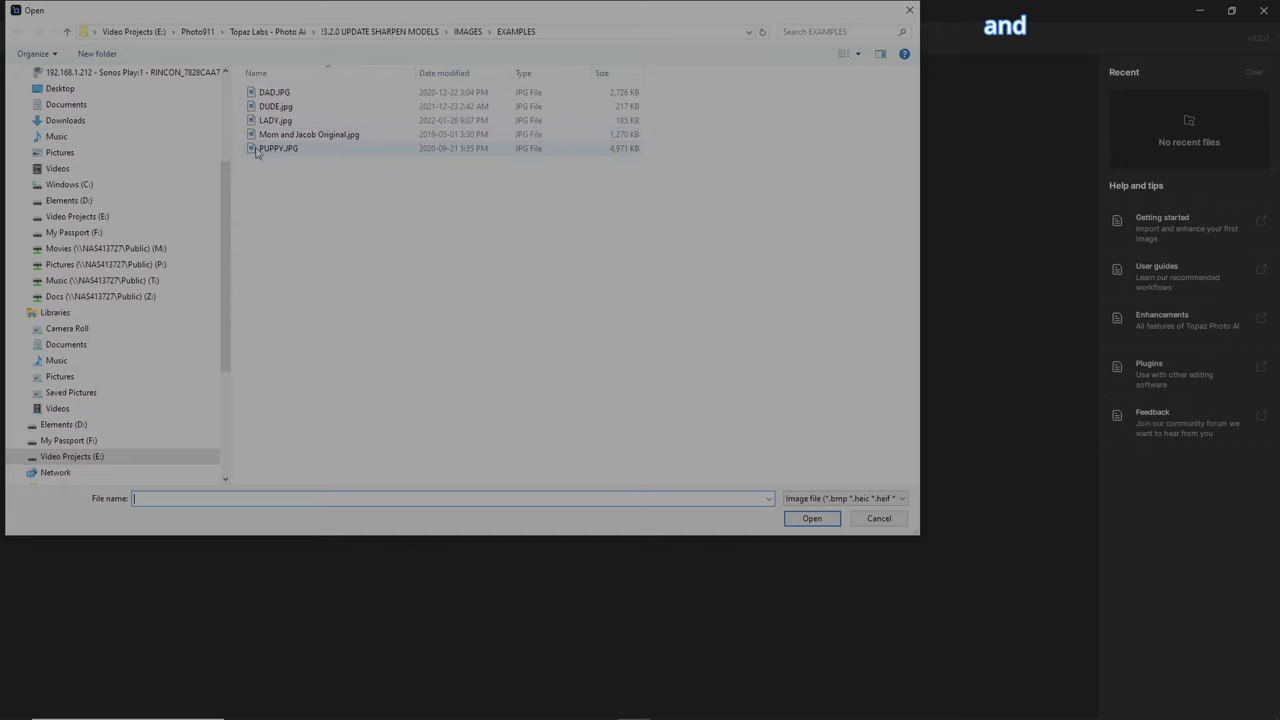
Open PUPPY.JPG from the EXAMPLES folder and view the whole puppy with the comparison divider shifted off its head.
click(275, 148)
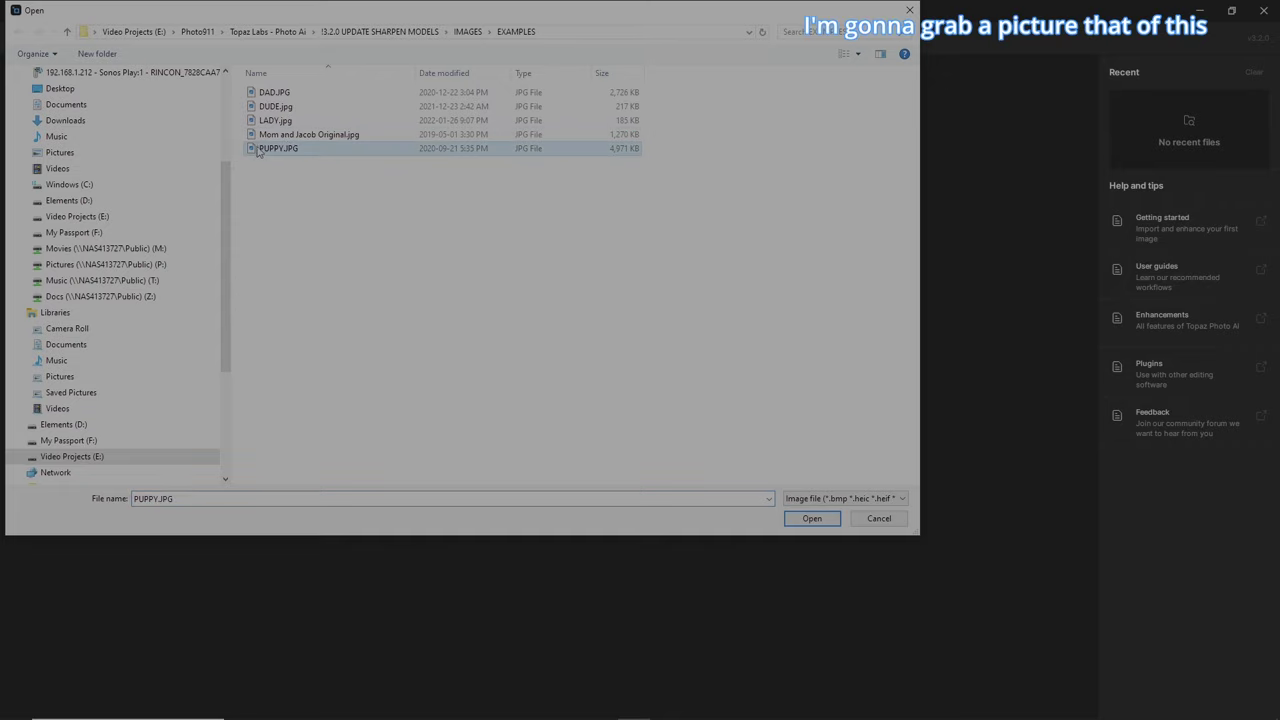
click(812, 518)
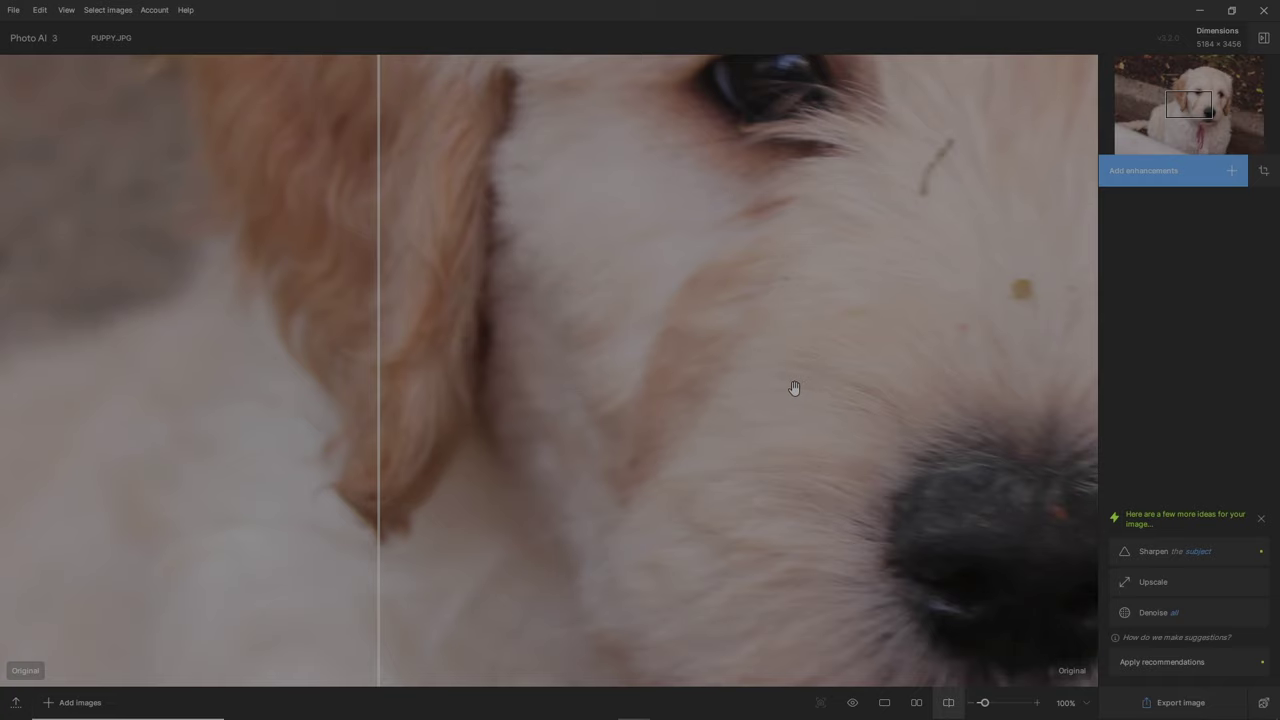
scroll(791, 384, down, 5)
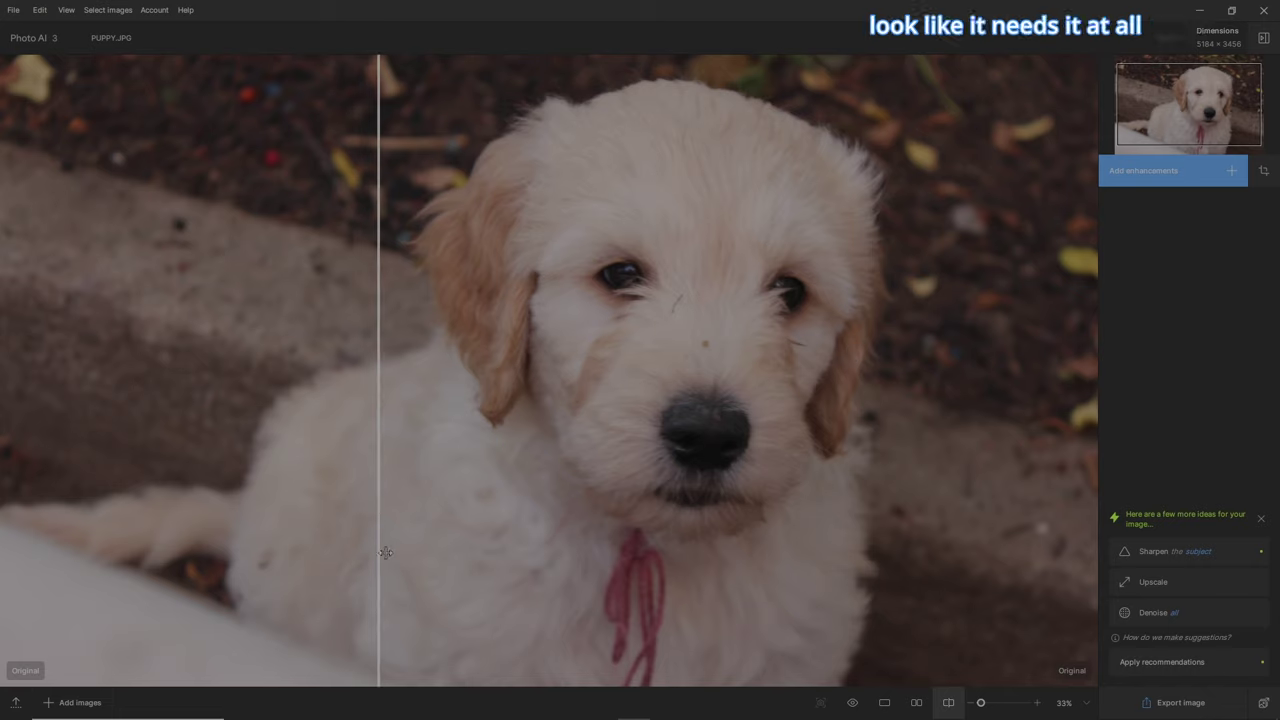
drag(379, 556, 306, 556)
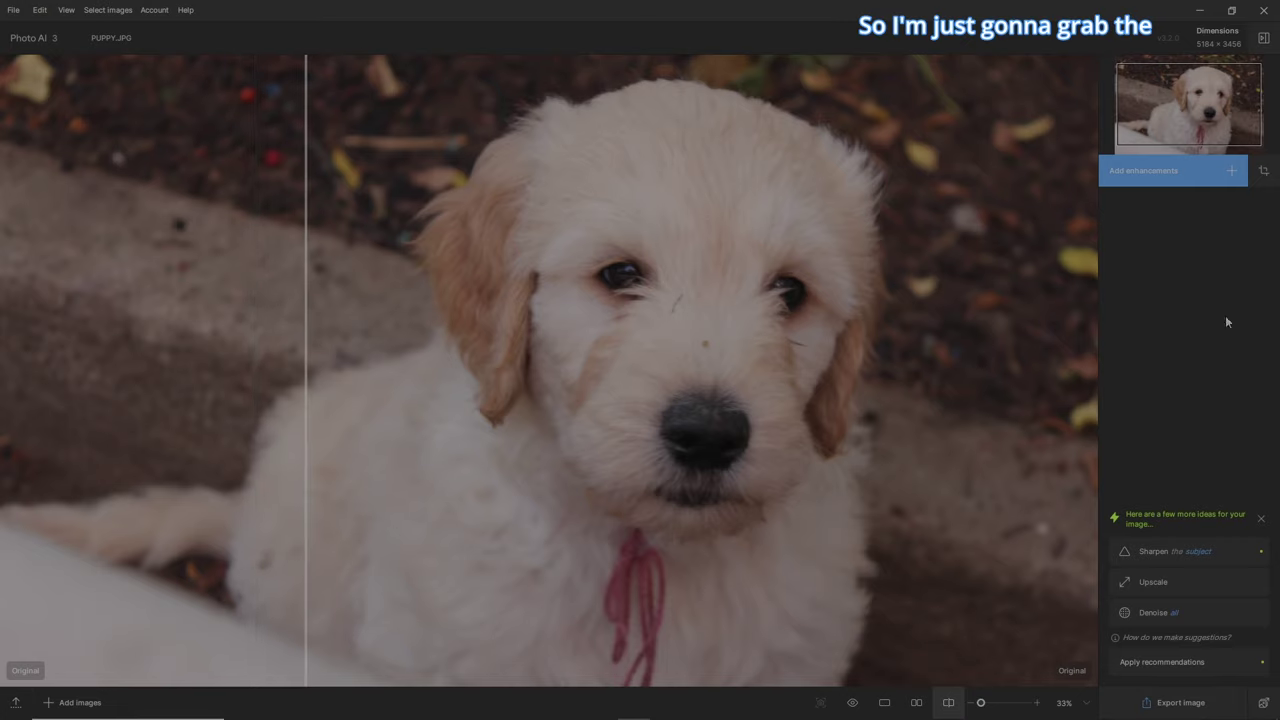
Add a Sharpen enhancement and switch its auto selection from the subject to Custom for manual masking.
click(1150, 170)
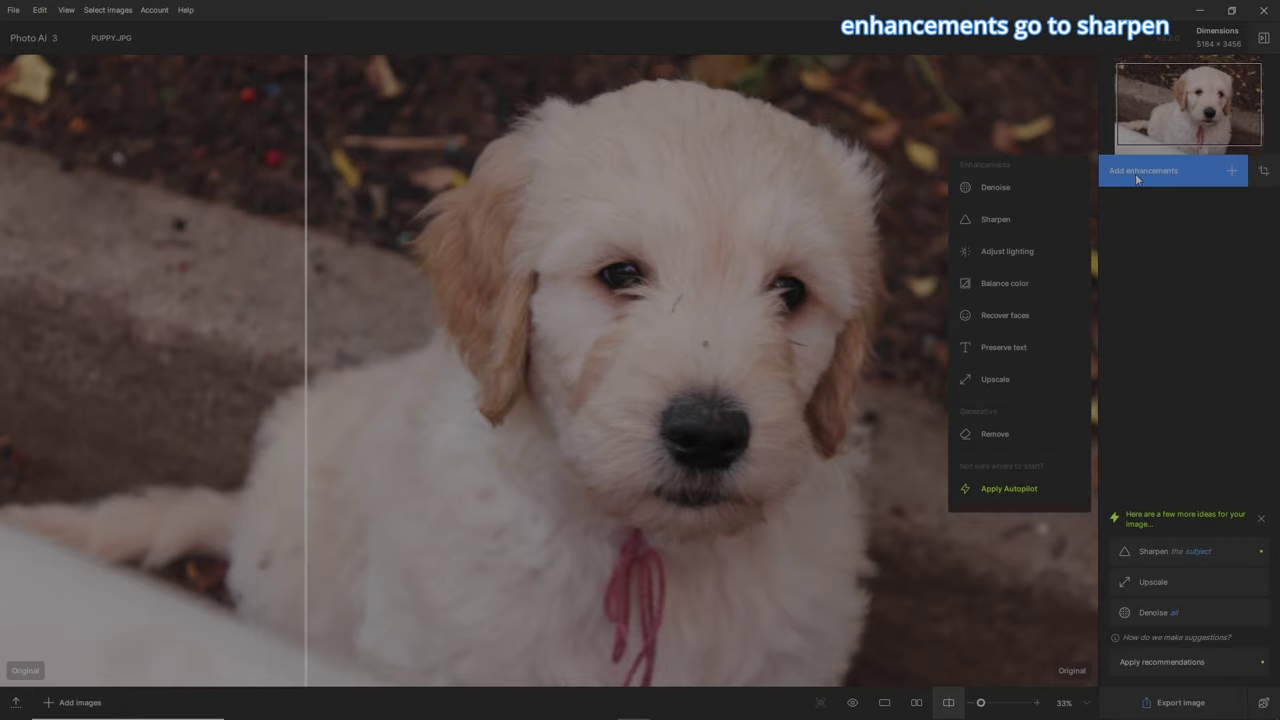
click(1010, 215)
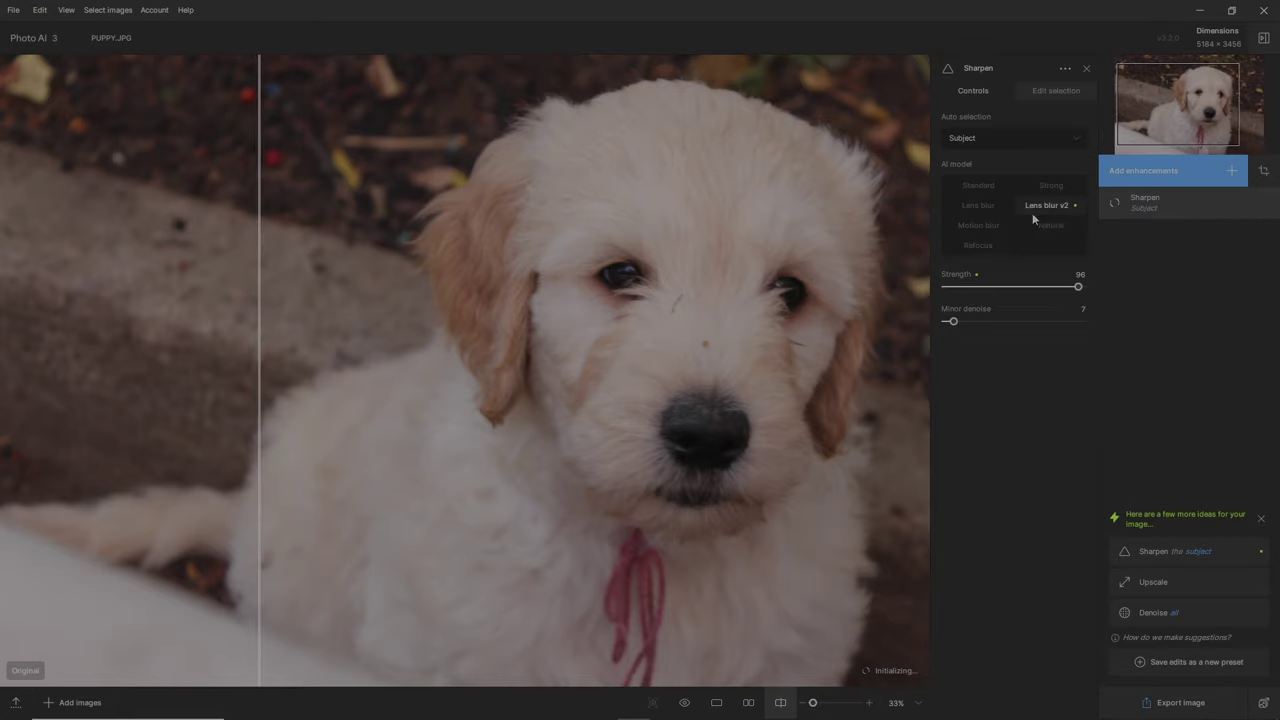
click(1077, 94)
click(1075, 140)
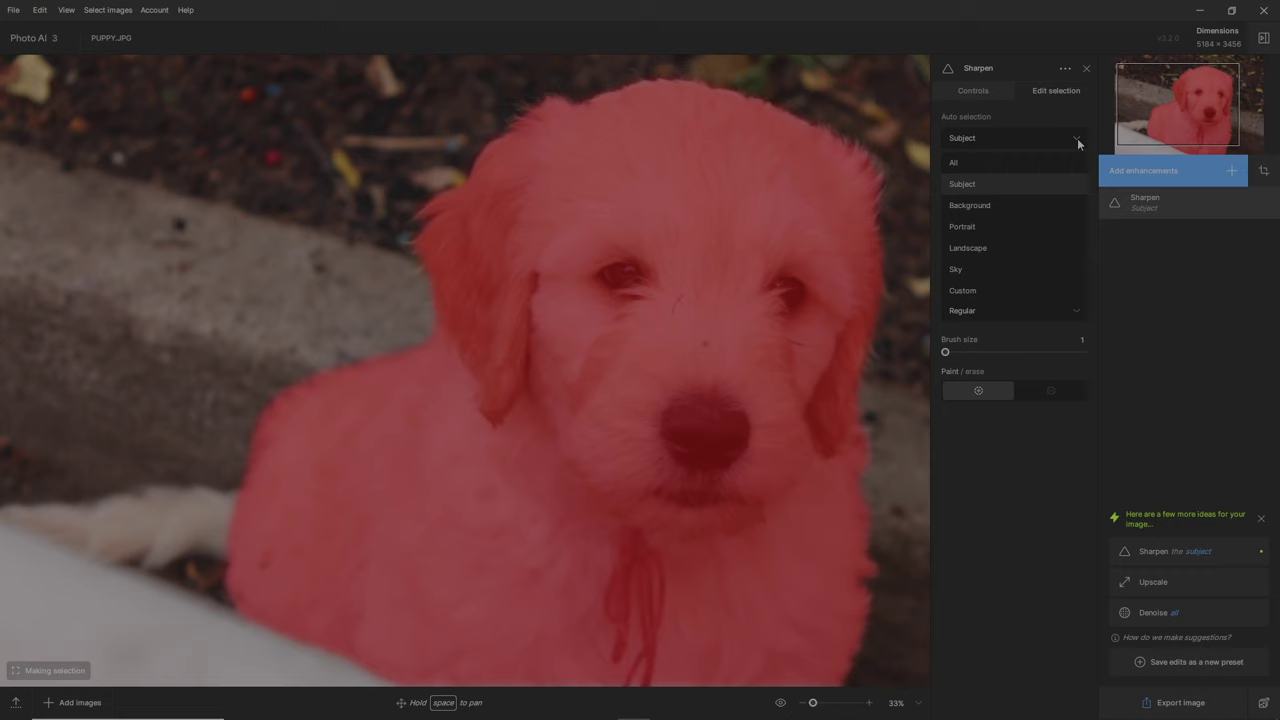
click(1054, 293)
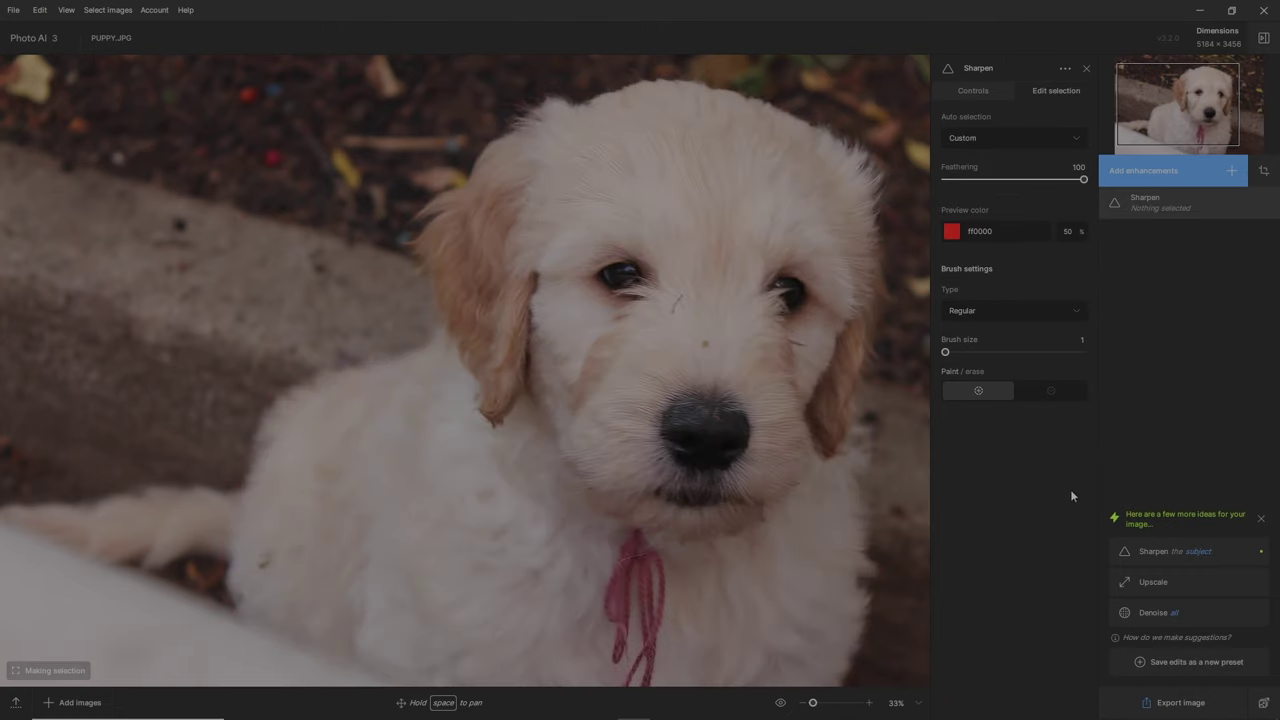
Paint a selection over the puppy's whole head and ears with a Regular brush at size 300.
click(1077, 311)
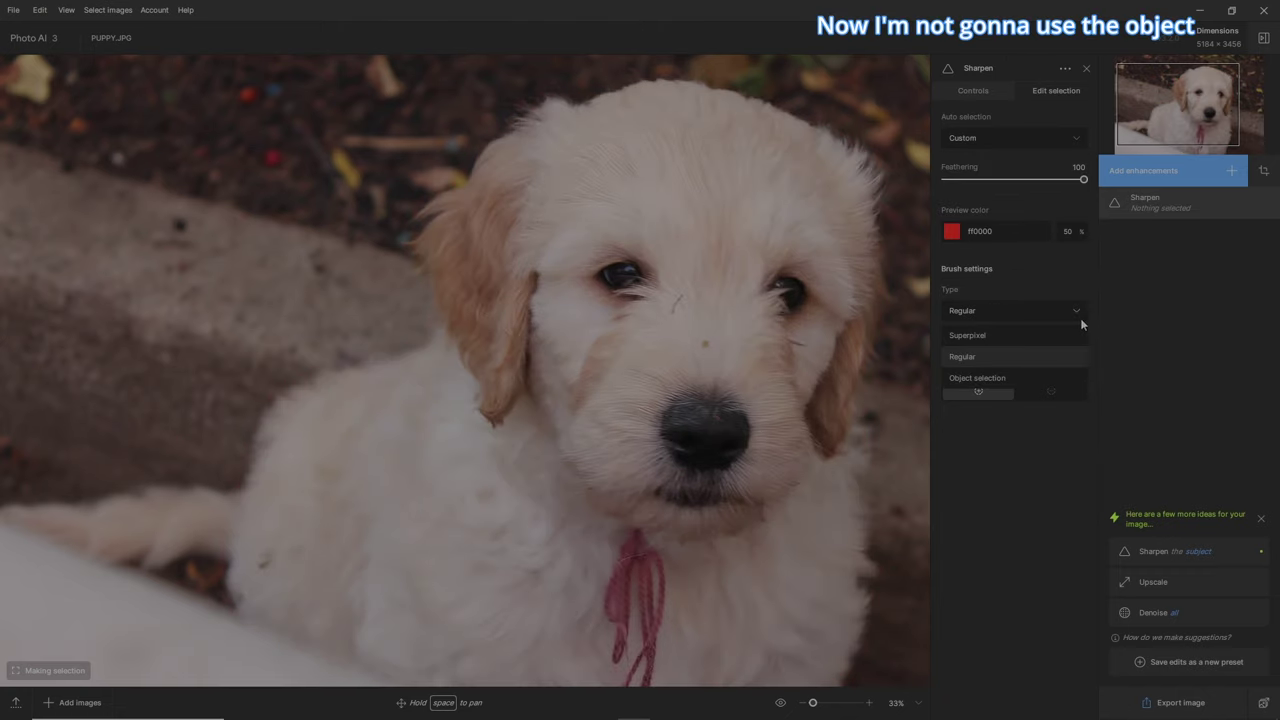
click(1034, 356)
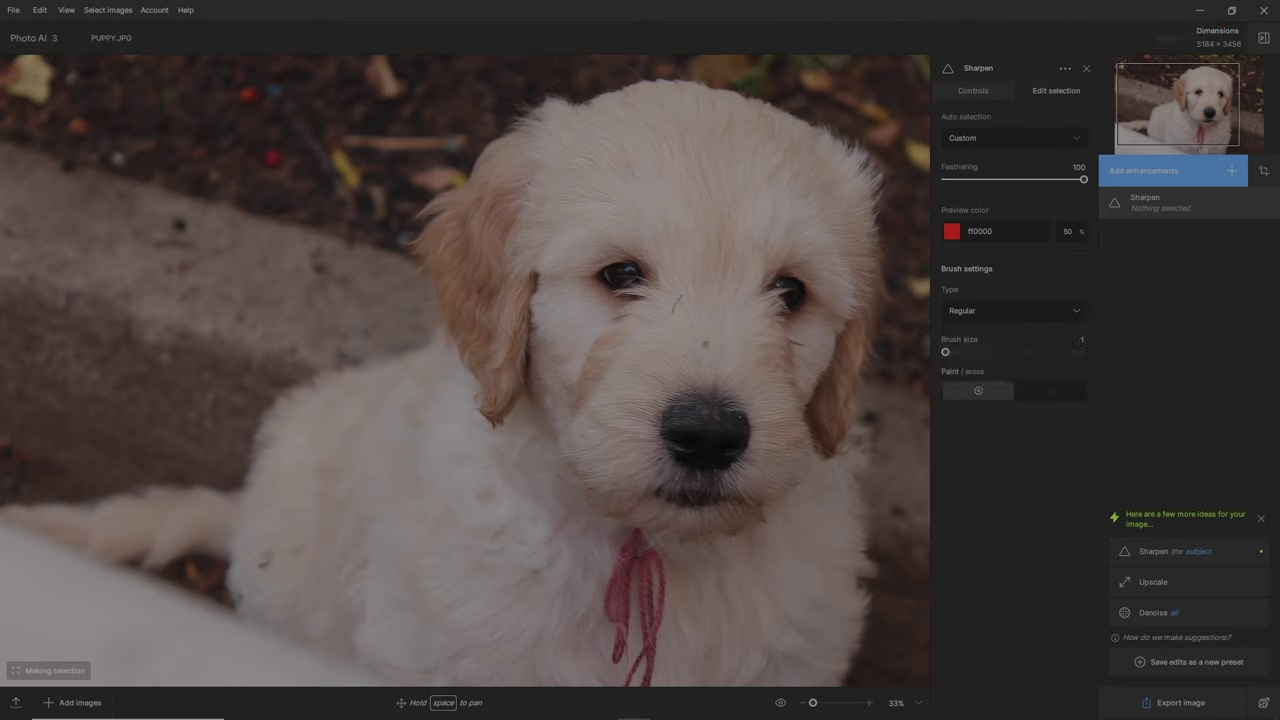
scroll(728, 377, up, 10)
scroll(720, 376, down, 4)
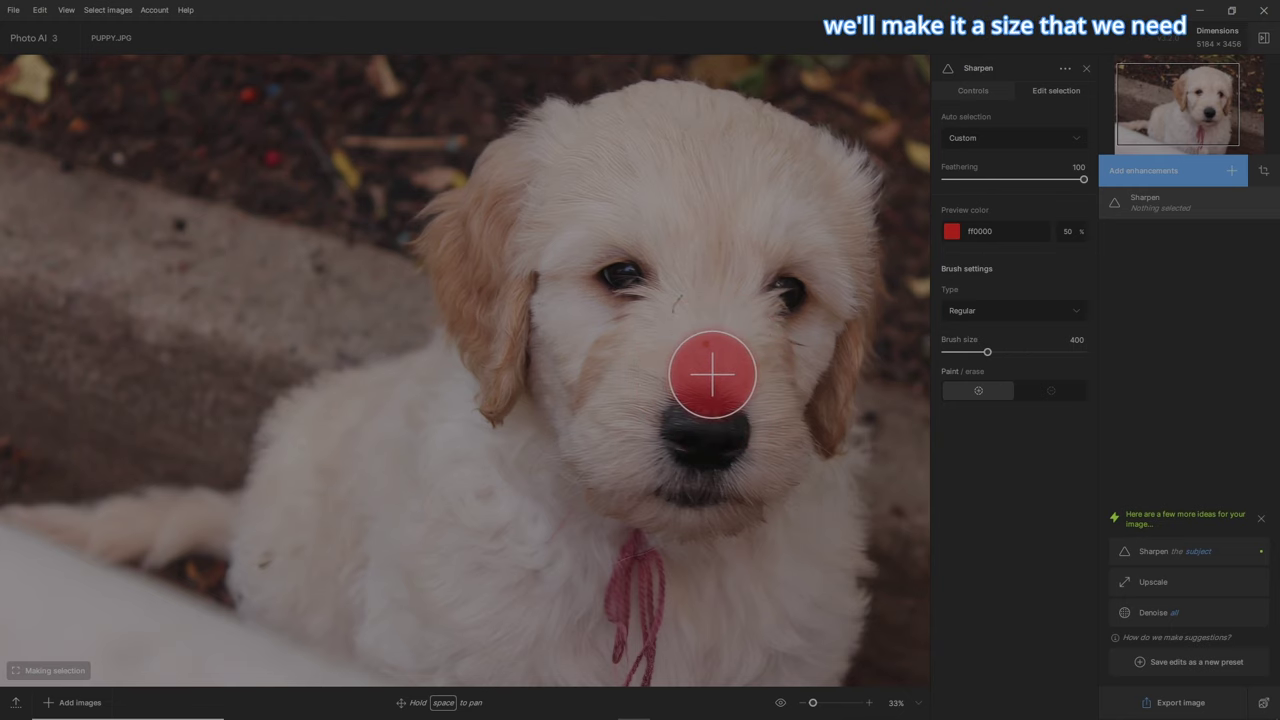
scroll(712, 375, down, 2)
mouse_move(729, 497)
mouse_down()
mouse_move(640, 492)
mouse_move(696, 502)
mouse_move(670, 503)
mouse_move(690, 449)
mouse_move(667, 319)
mouse_move(689, 242)
mouse_move(628, 238)
mouse_move(574, 261)
mouse_move(523, 325)
mouse_move(499, 386)
mouse_move(467, 274)
mouse_move(505, 189)
mouse_move(546, 145)
mouse_move(665, 113)
mouse_move(765, 136)
mouse_move(784, 439)
mouse_move(781, 234)
mouse_move(611, 440)
mouse_move(826, 346)
mouse_up()
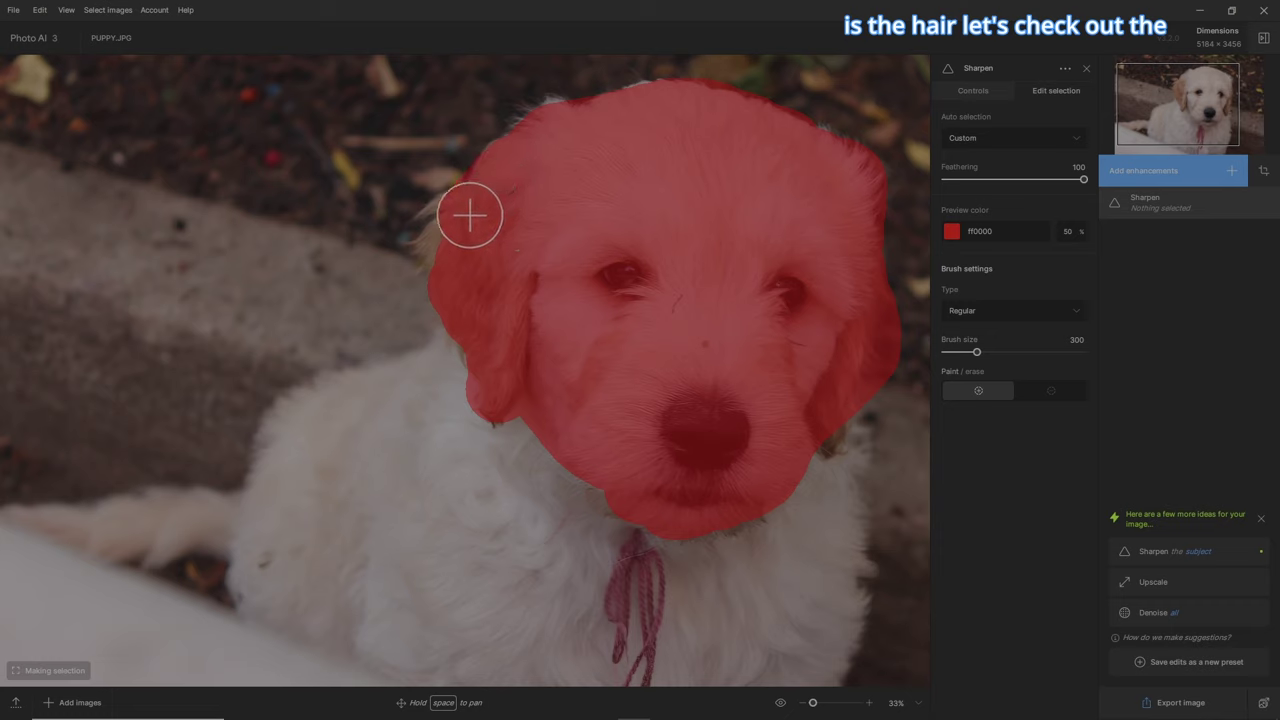
drag(469, 215, 466, 243)
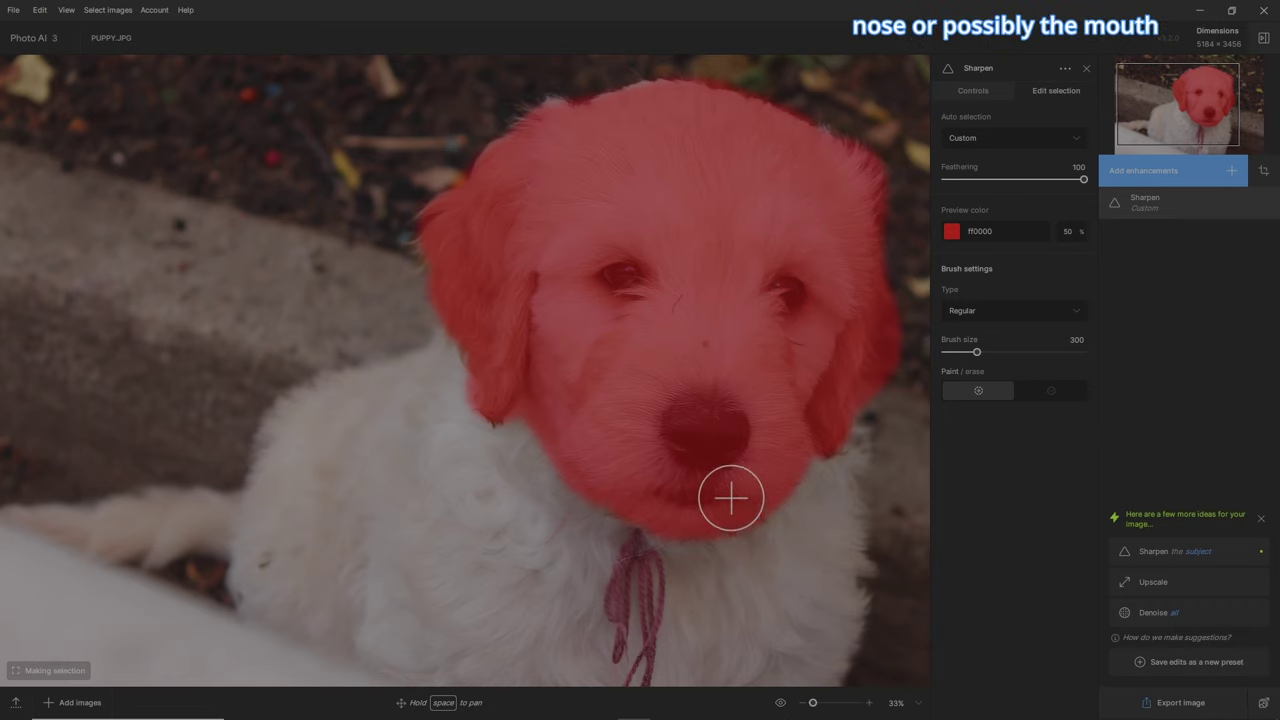
Erase the nose, mouth and both eyes from the head selection, reducing the brush size to 160 and 130 for the smaller areas.
click(1051, 393)
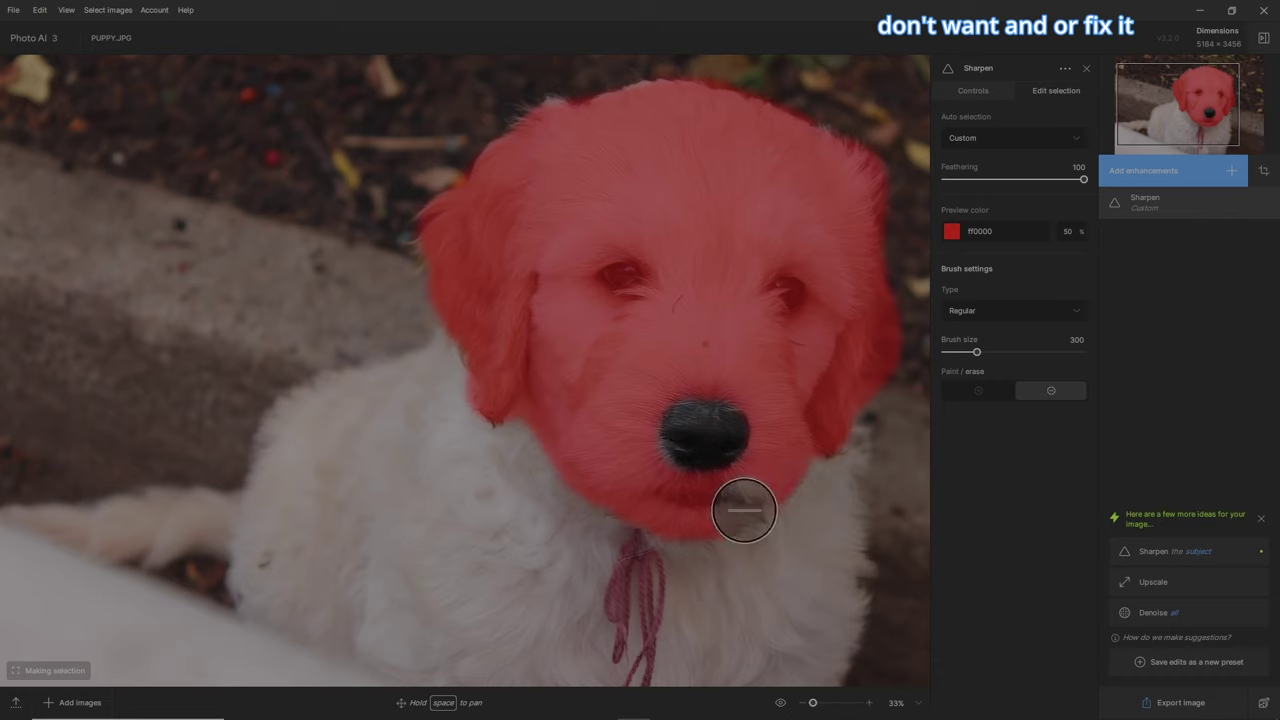
key(bracketleft)
key(bracketleft)
key(bracketleft)
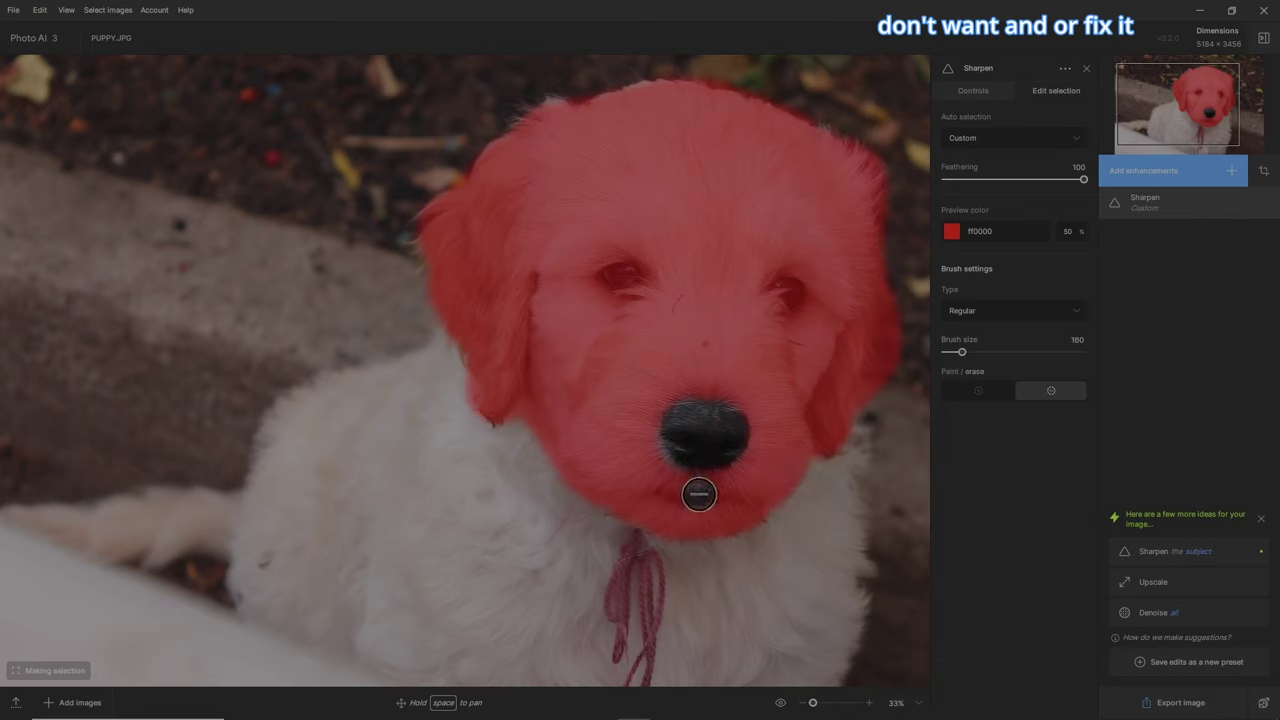
mouse_move(697, 491)
mouse_down()
mouse_move(723, 500)
mouse_move(674, 497)
mouse_up()
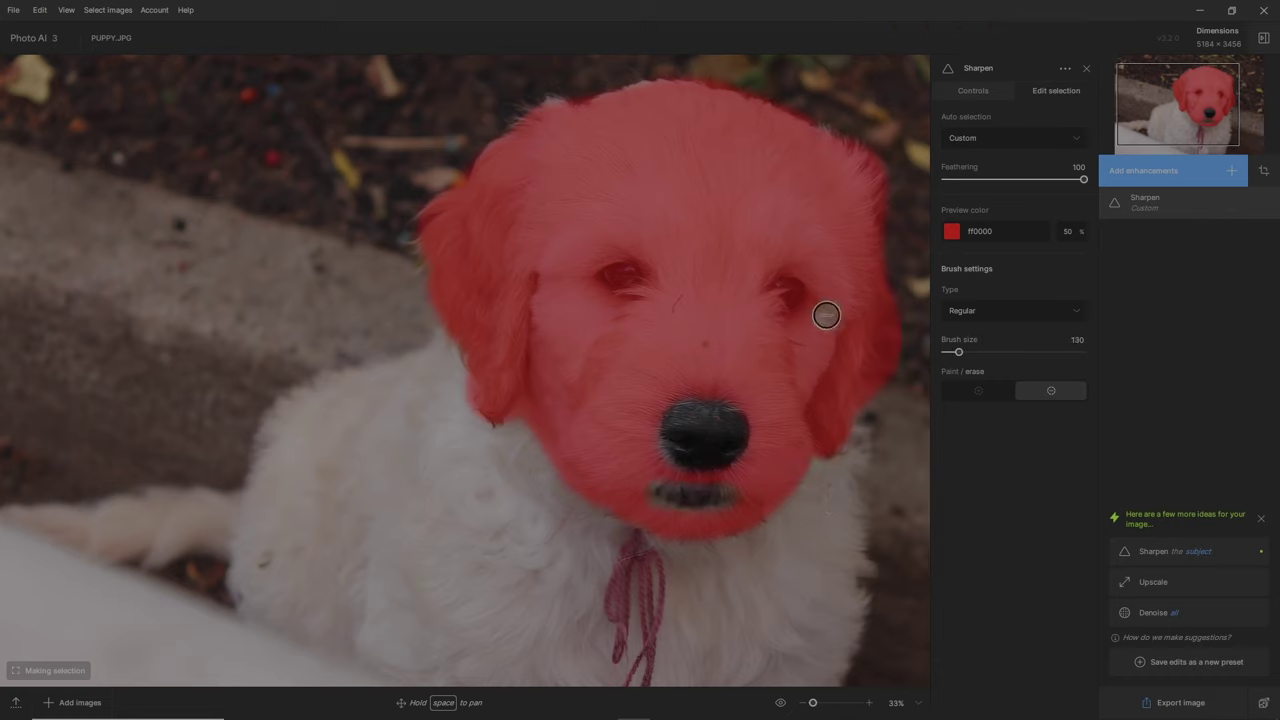
click(789, 290)
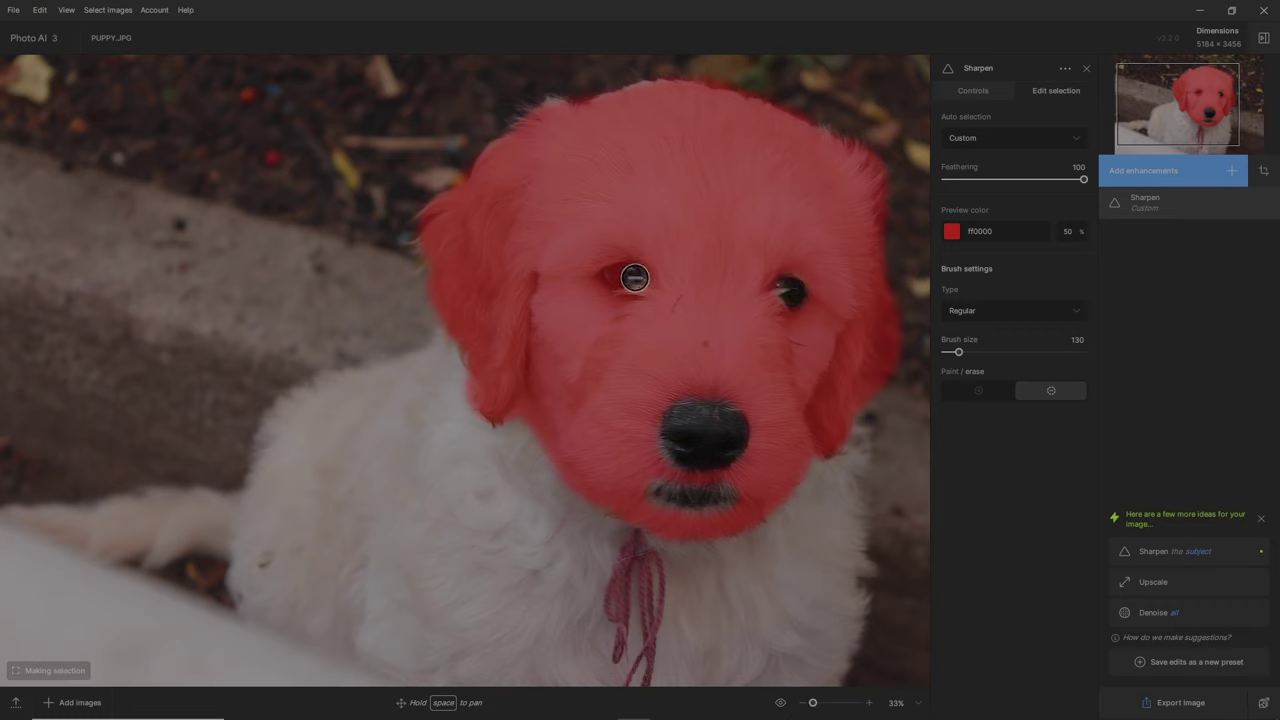
drag(634, 277, 614, 274)
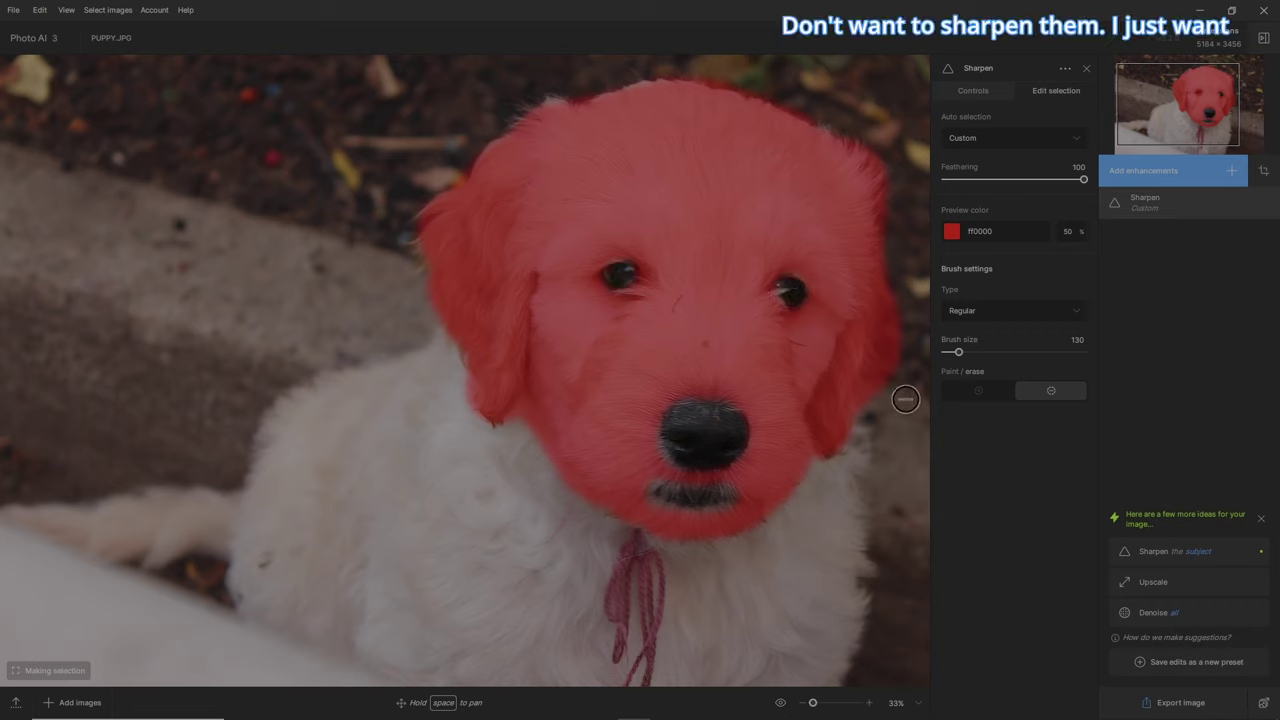
Refine the edges of the head selection with a Small Superpixel brush, adding missed fur and erasing the background spill.
click(984, 391)
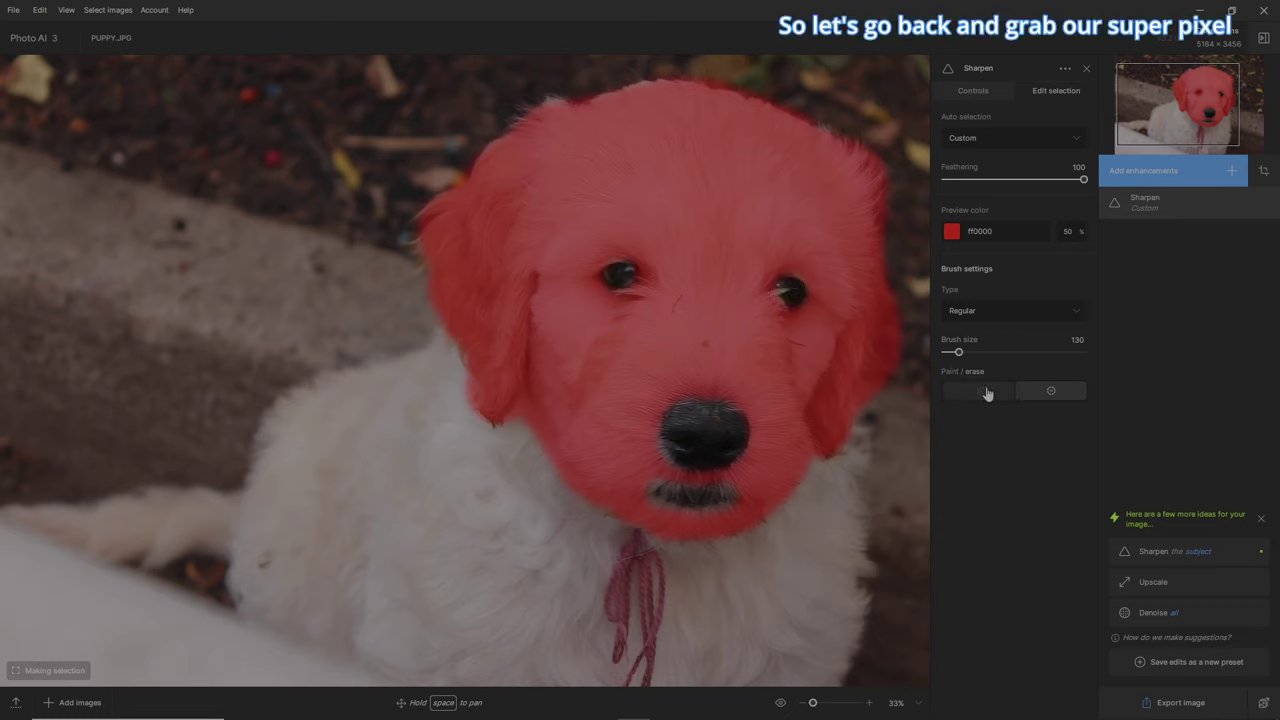
click(1079, 313)
click(1061, 337)
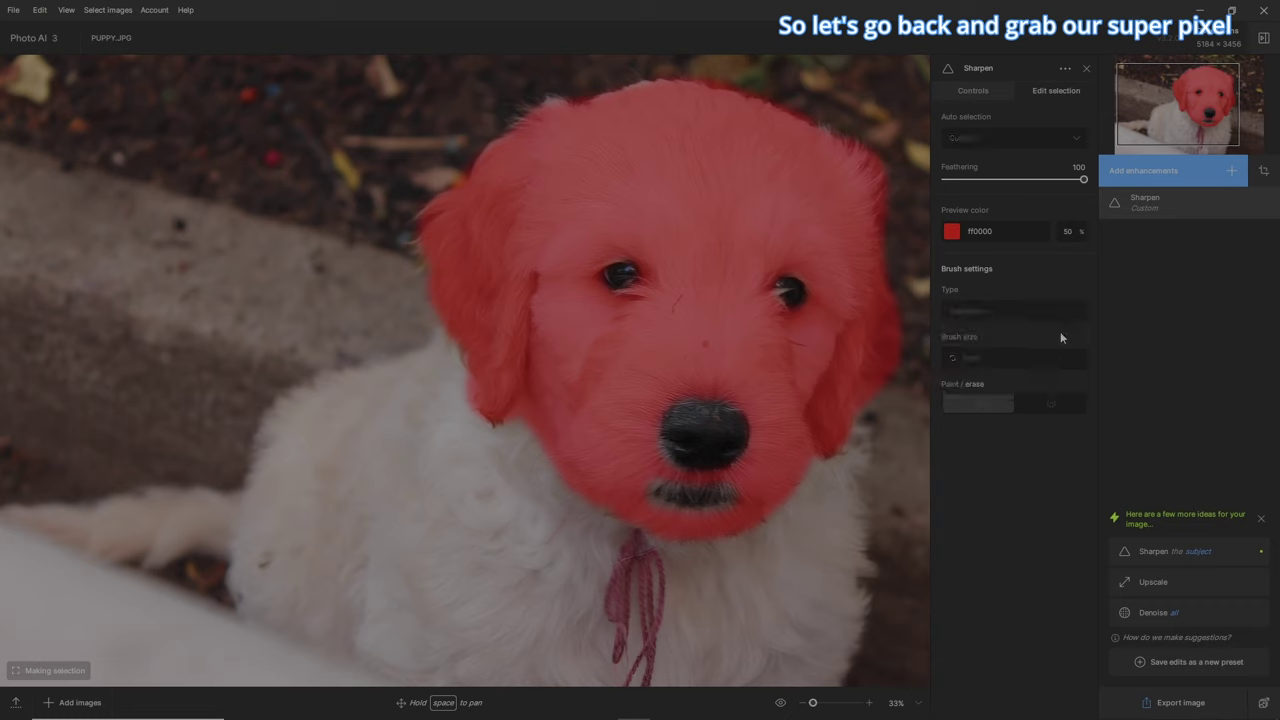
click(1080, 358)
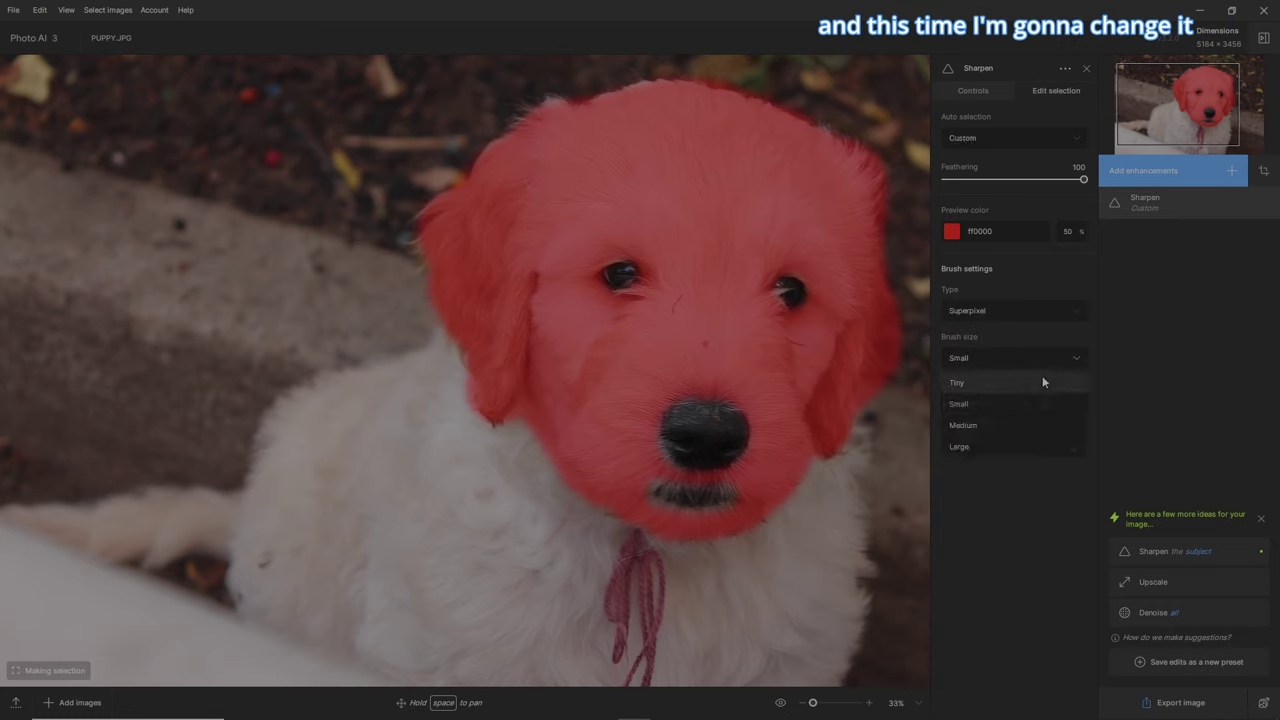
click(1038, 398)
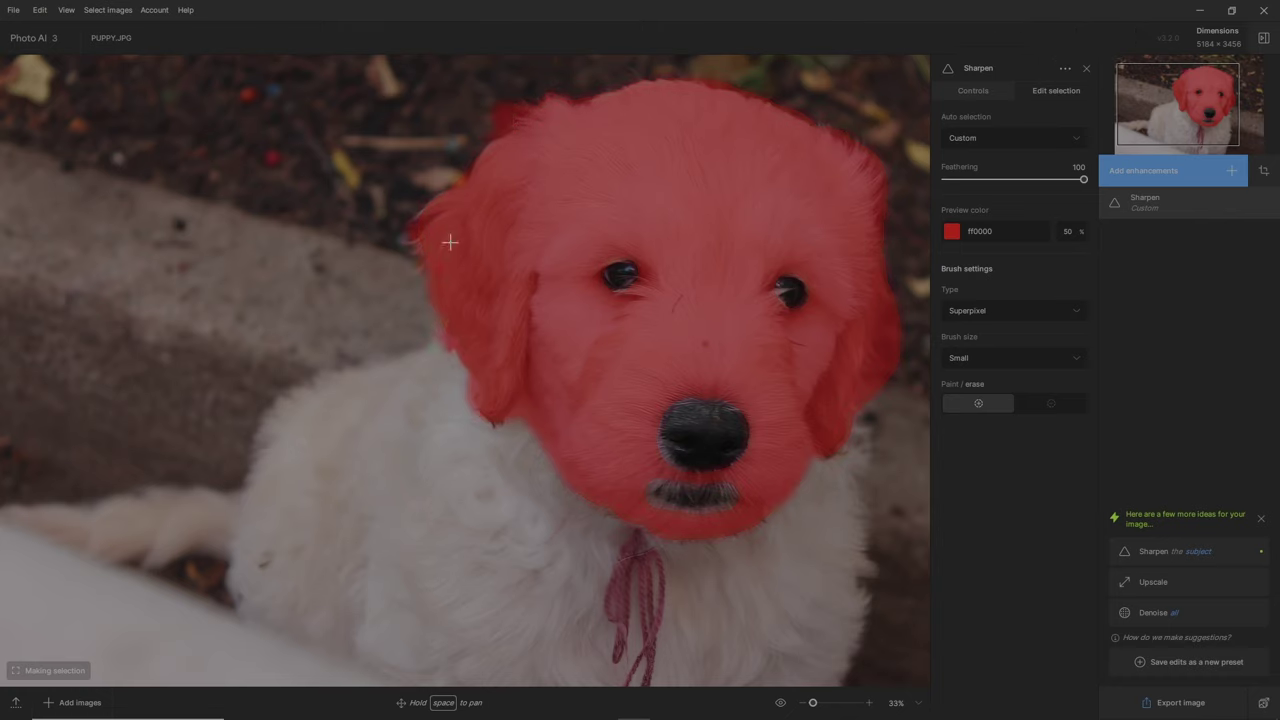
click(499, 422)
click(1063, 405)
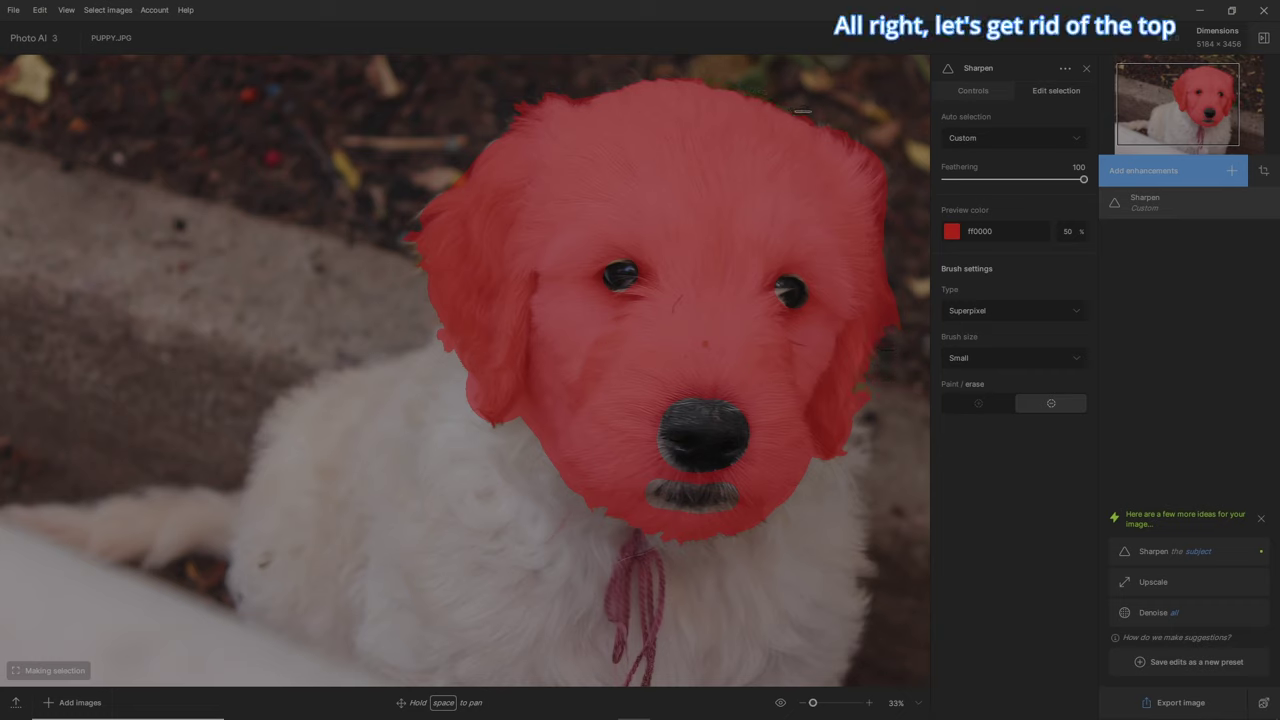
key(alt)
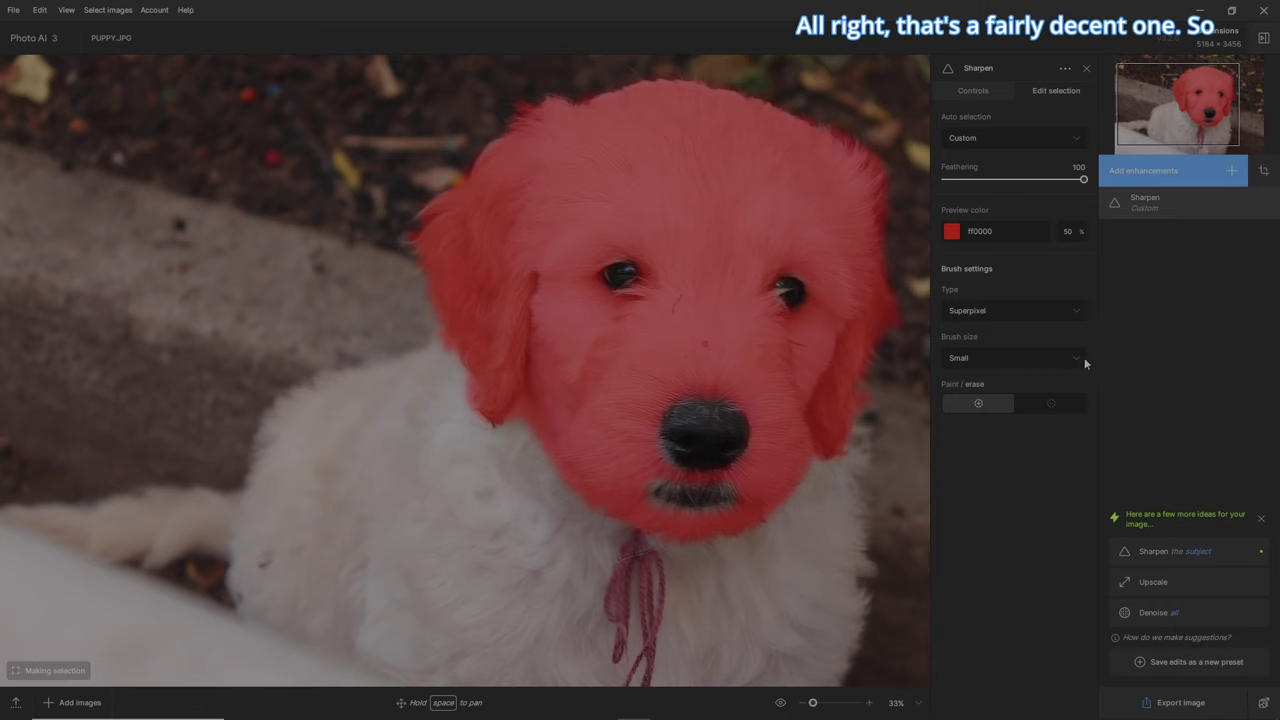
Compare the Lens blur v2 sharpening of the masked head with the original across the split view.
click(973, 91)
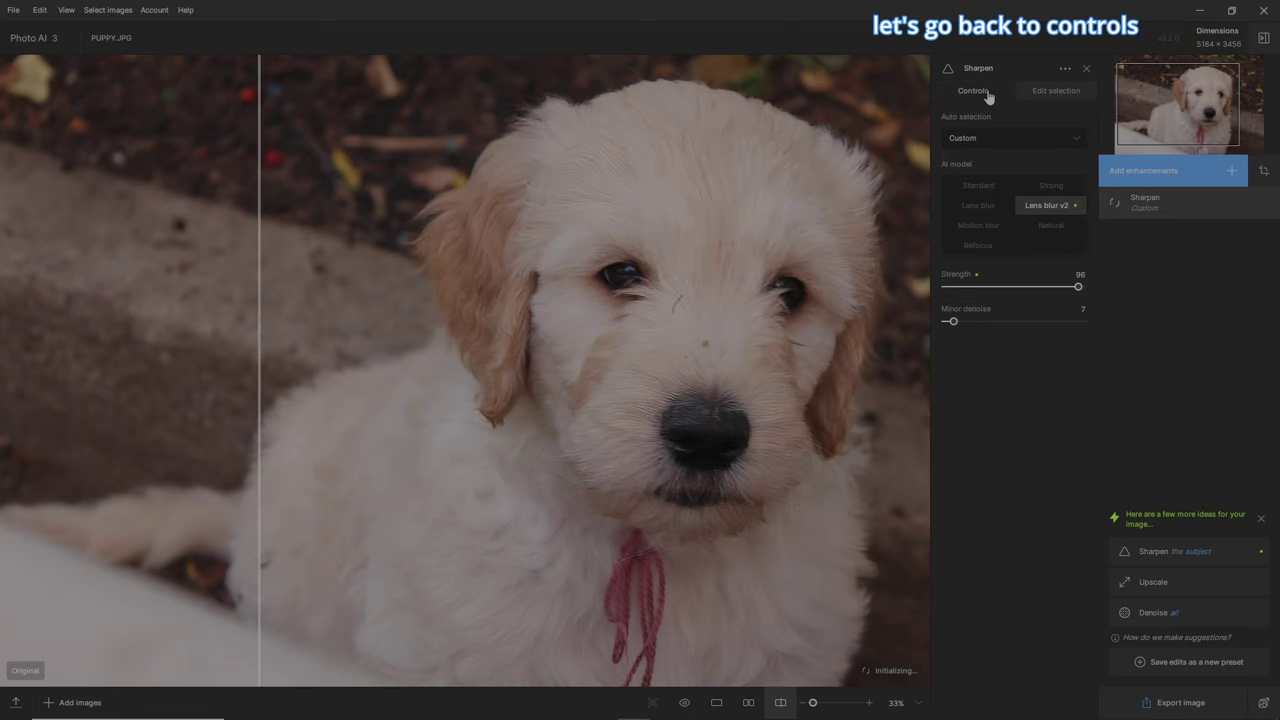
click(1058, 206)
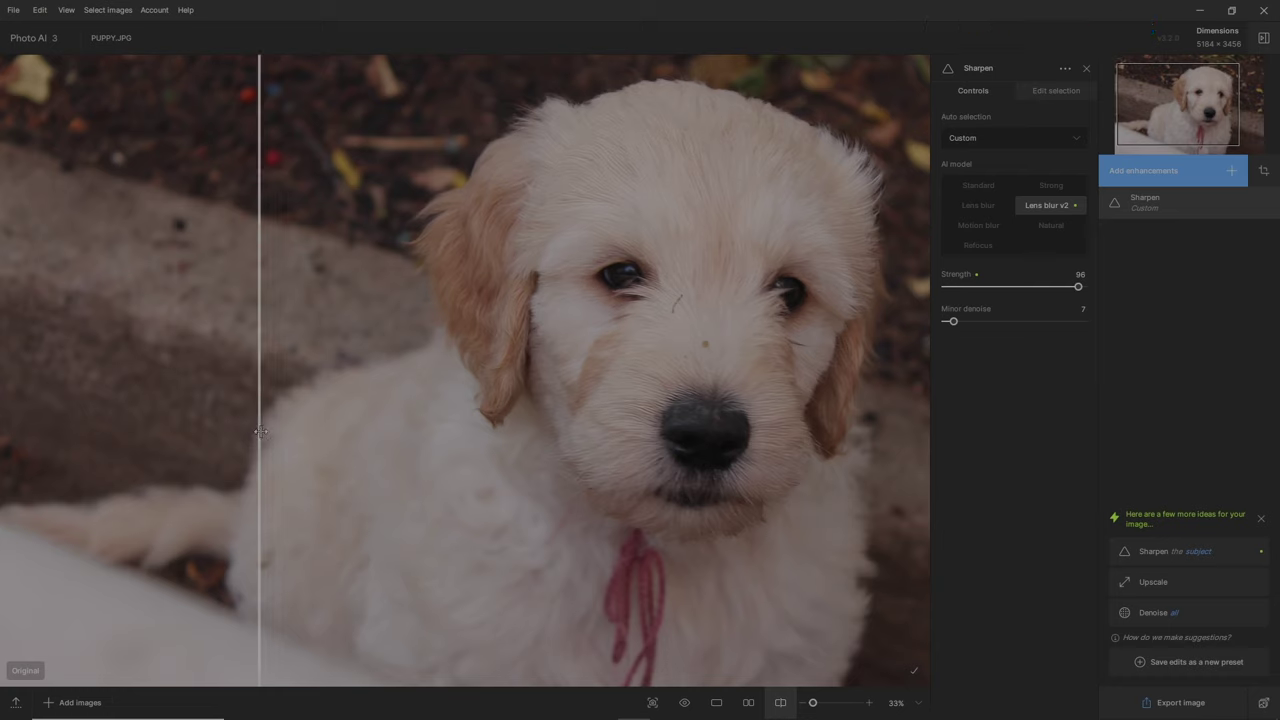
drag(260, 418, 403, 420)
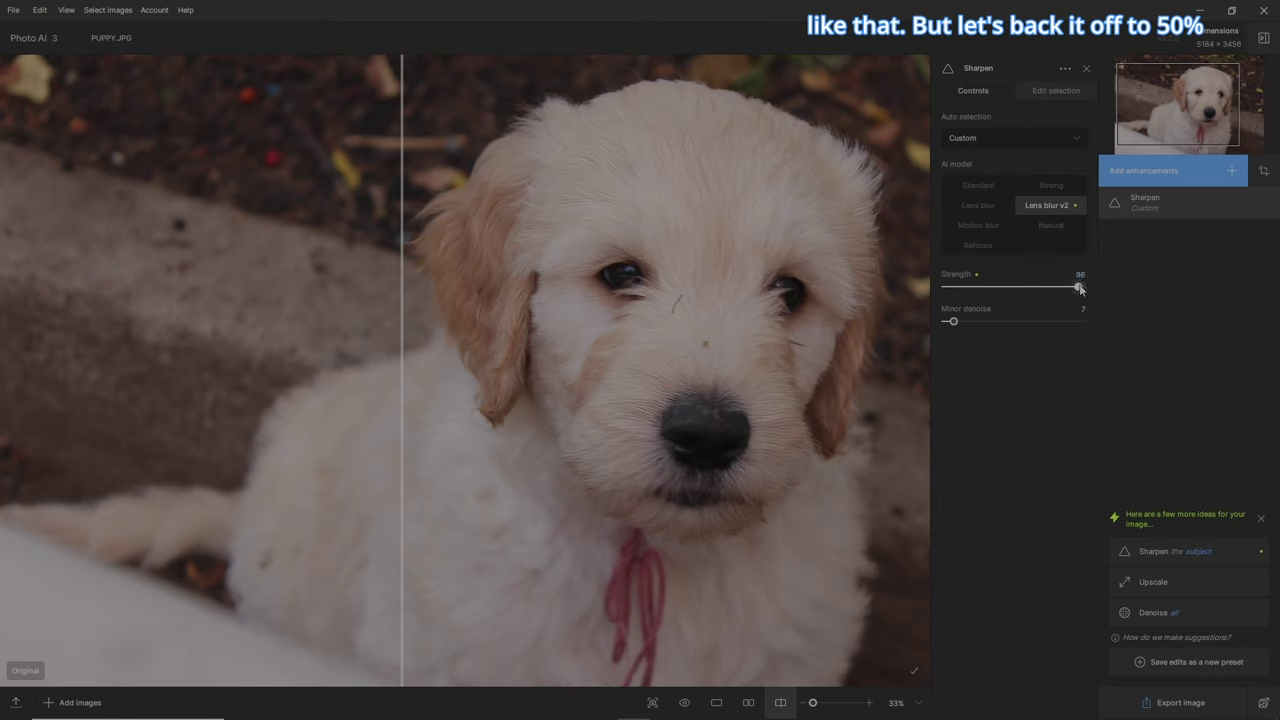
Set the Lens blur v2 sharpening strength to 50 and check the result against the original.
drag(1077, 288, 1014, 287)
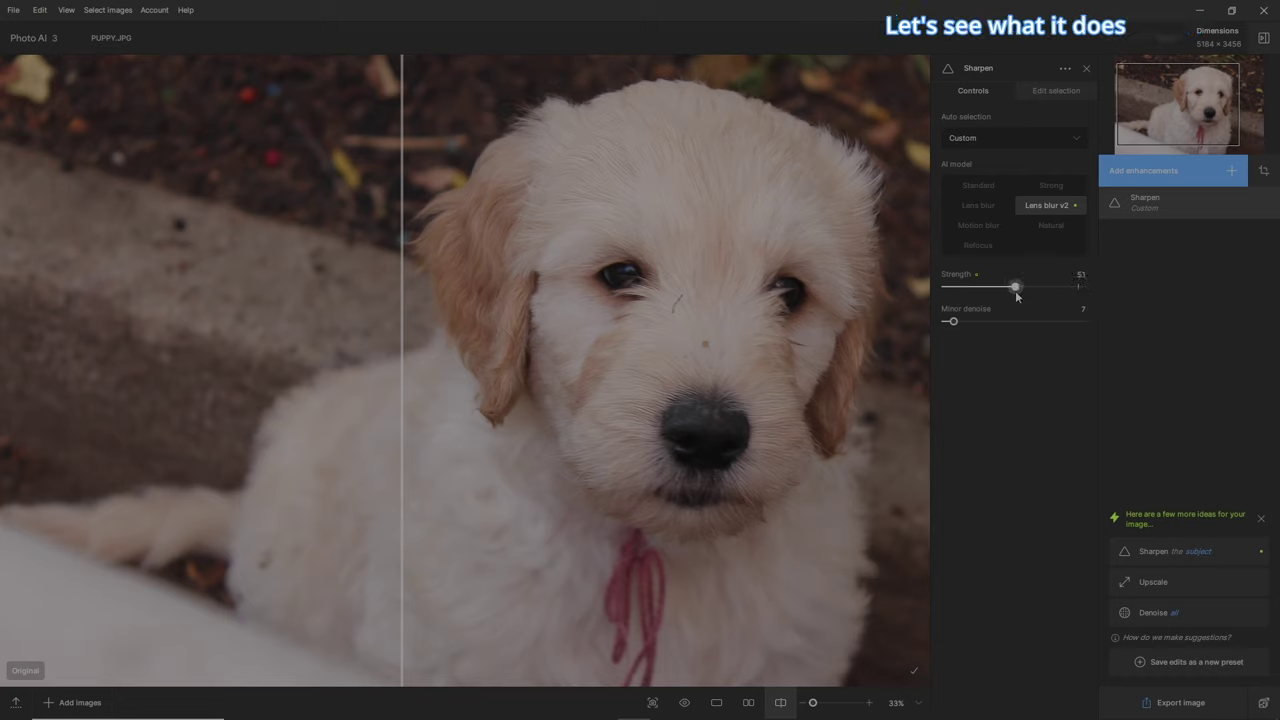
click(1077, 278)
text(50)
key(Return)
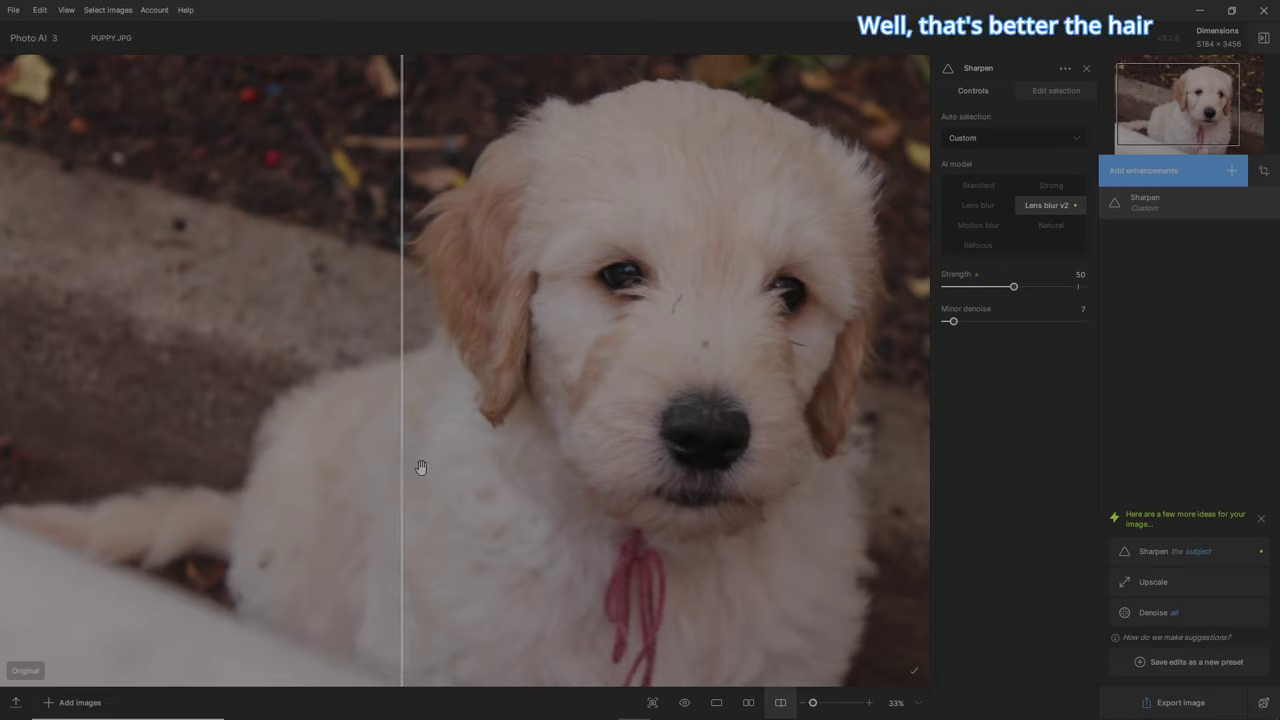
mouse_move(397, 469)
mouse_down()
mouse_move(853, 464)
mouse_move(400, 464)
mouse_up()
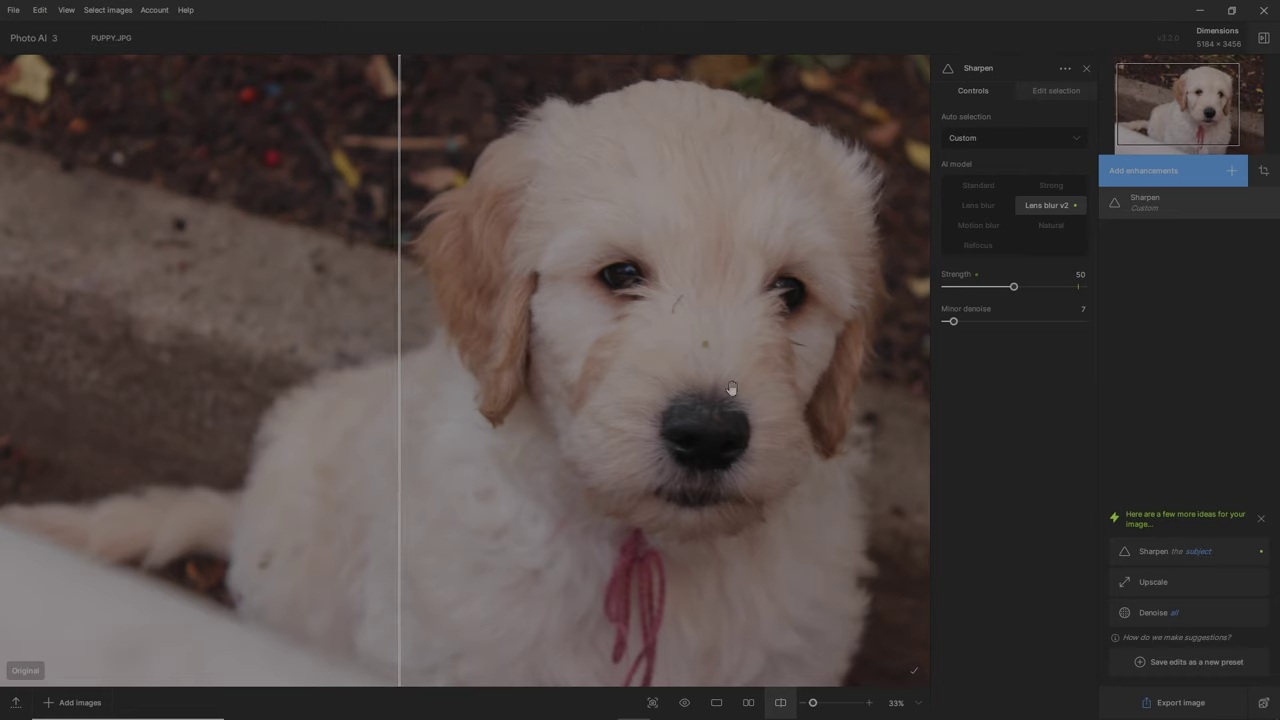
Switch the sharpening model to Refocus, compare it with the original and set its strength to 50.
click(972, 245)
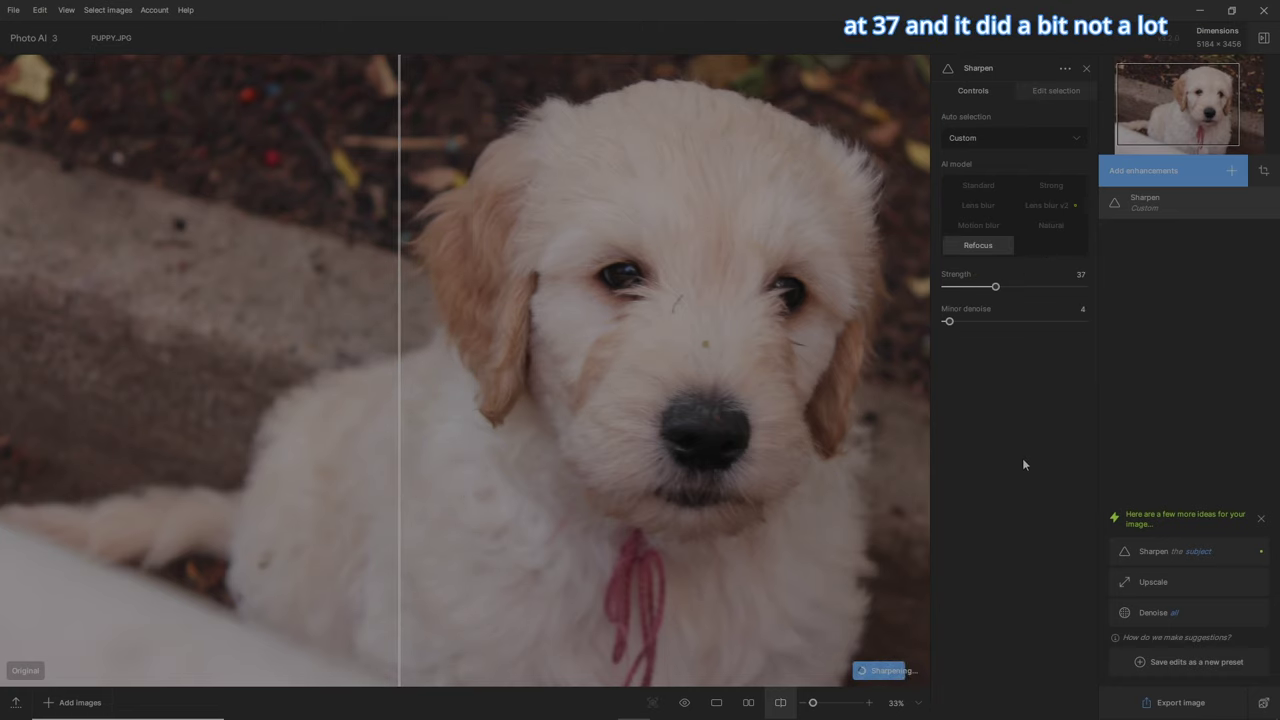
mouse_move(400, 465)
mouse_down()
mouse_move(908, 473)
mouse_move(386, 470)
mouse_up()
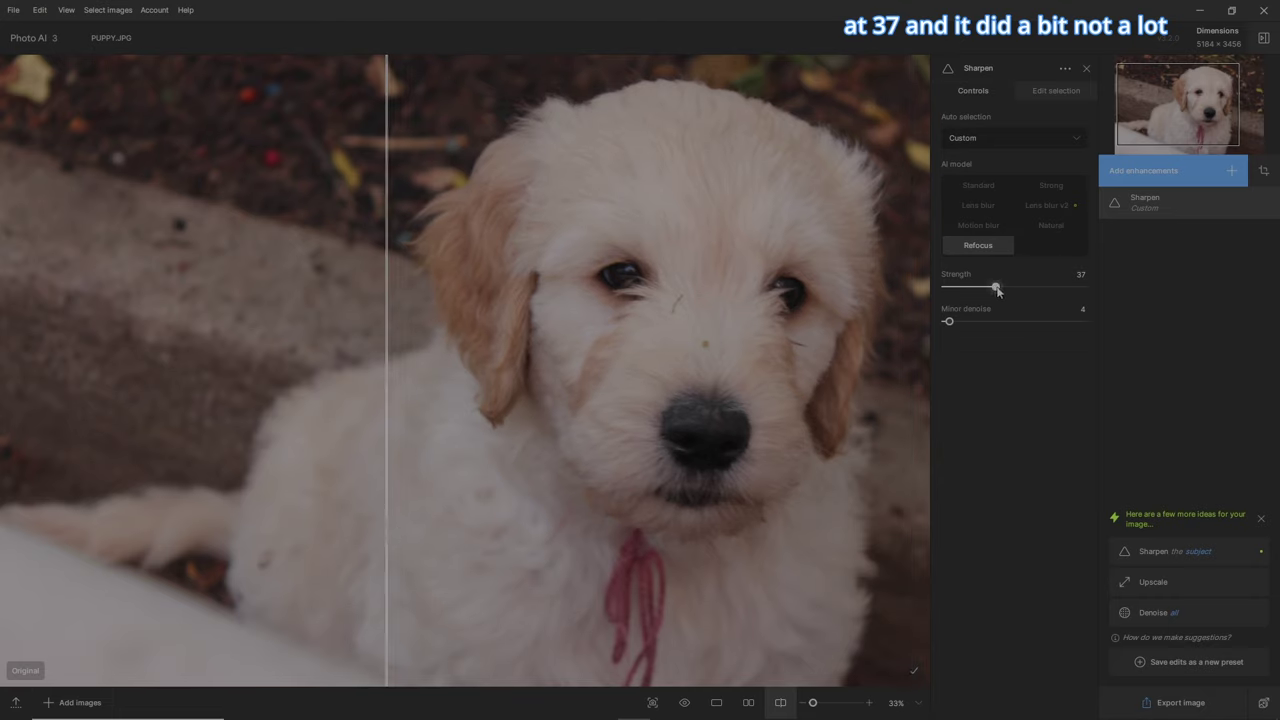
drag(997, 290, 1010, 288)
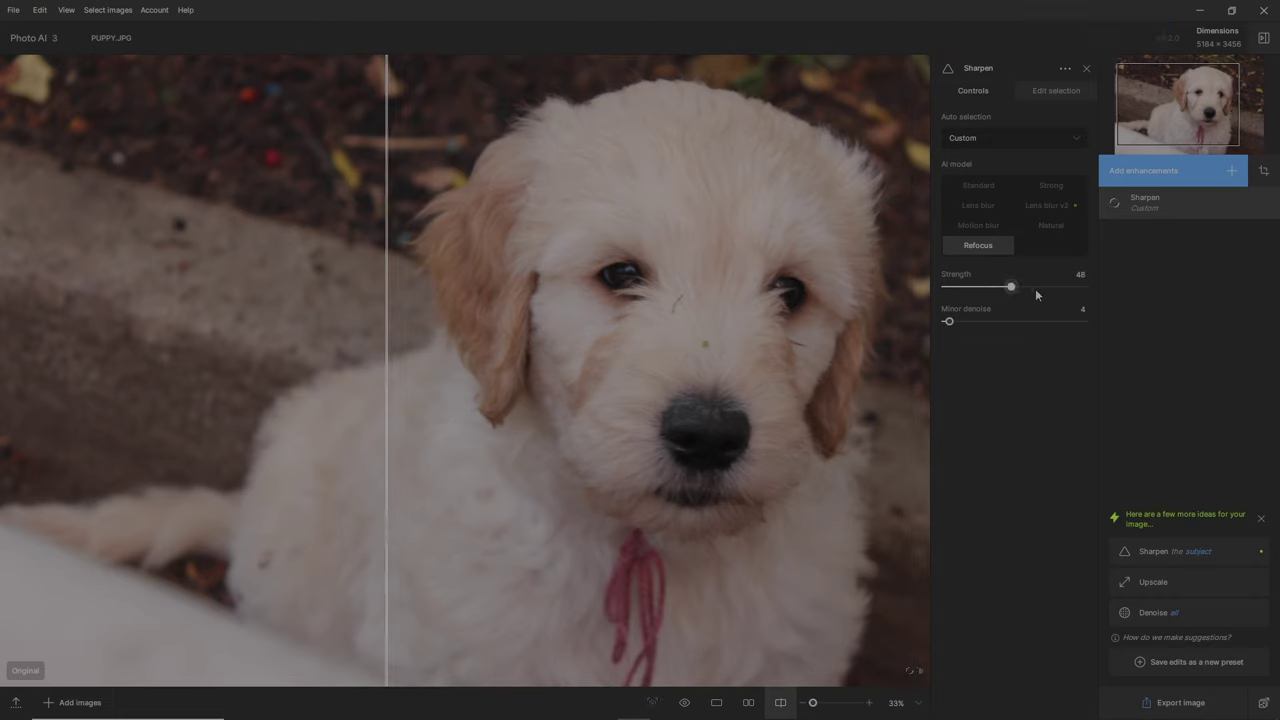
click(1080, 274)
text(50)
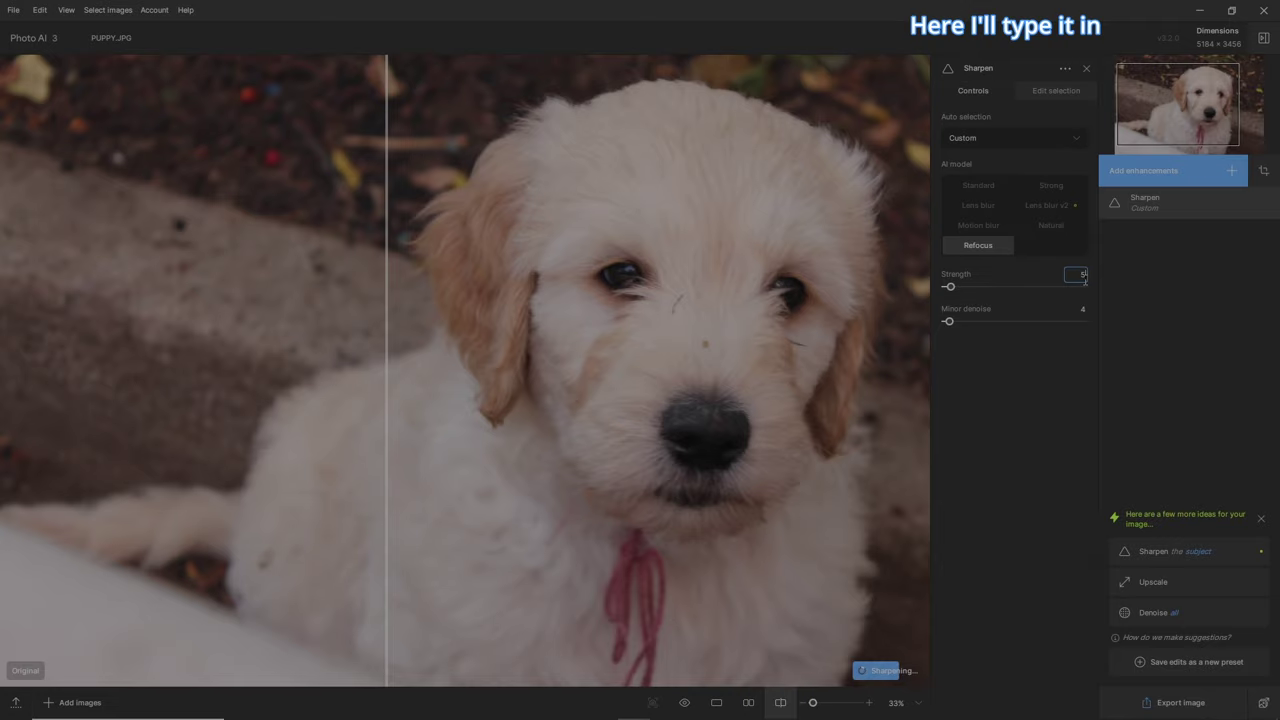
key(Return)
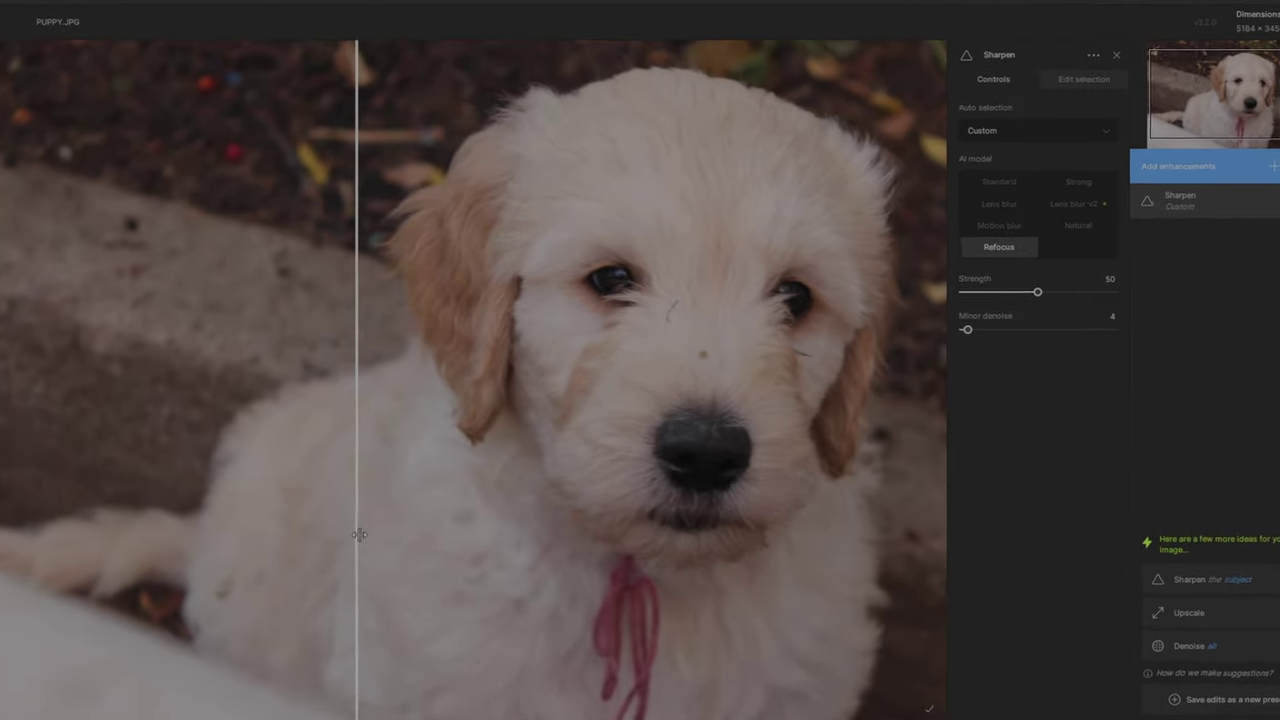
Compare the Refocus result with the original, set its sharpening strength to 75 and check the head fur across the split view.
drag(388, 505, 703, 480)
drag(689, 608, 343, 690)
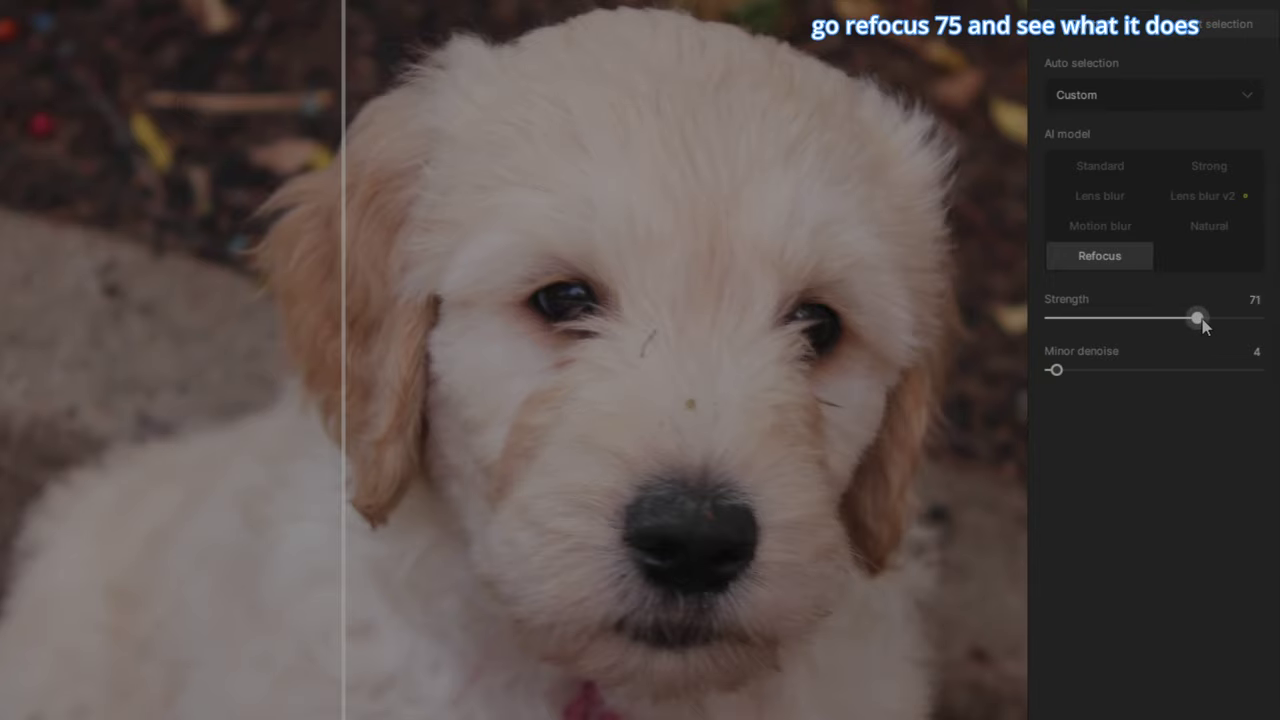
click(1250, 300)
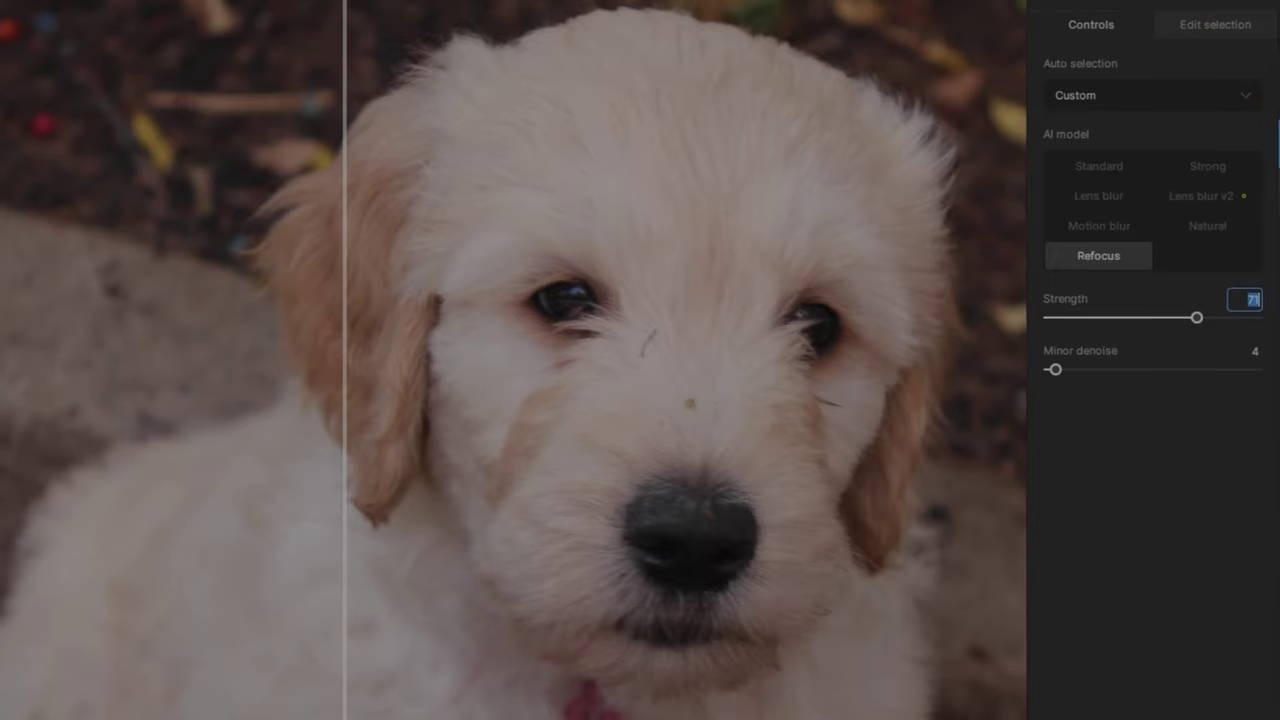
text(75)
key(Return)
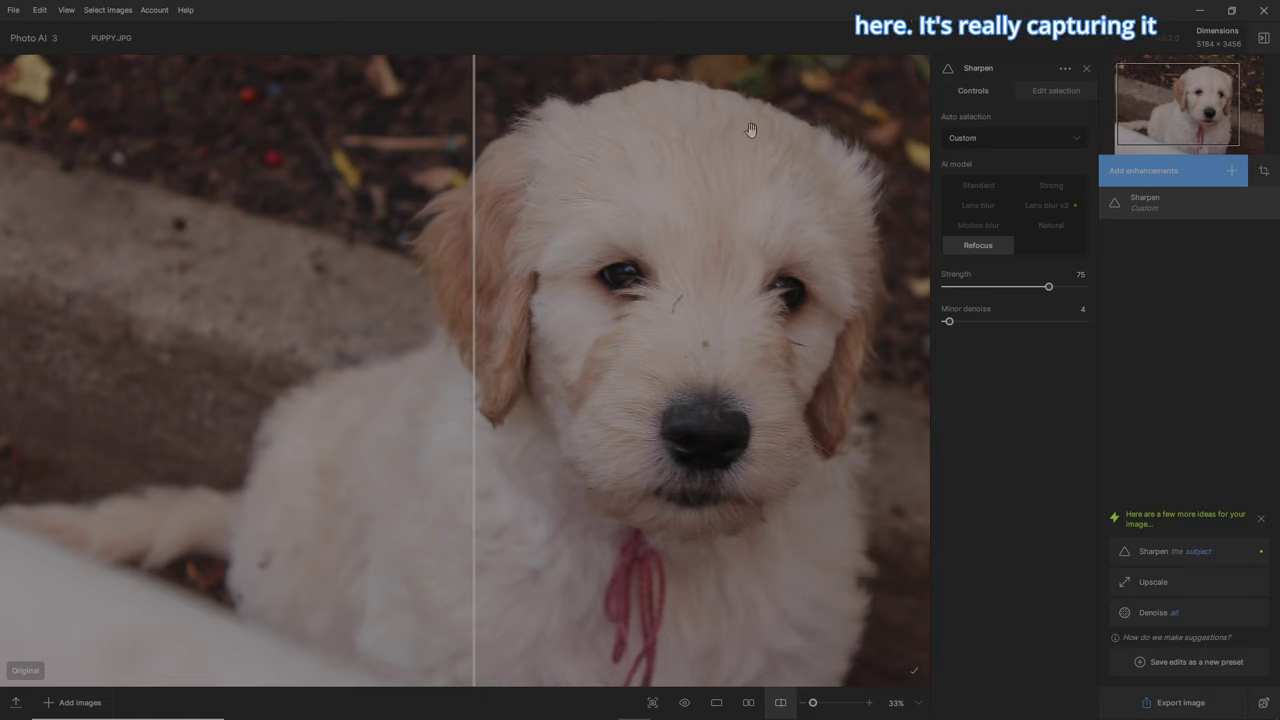
drag(474, 392, 468, 427)
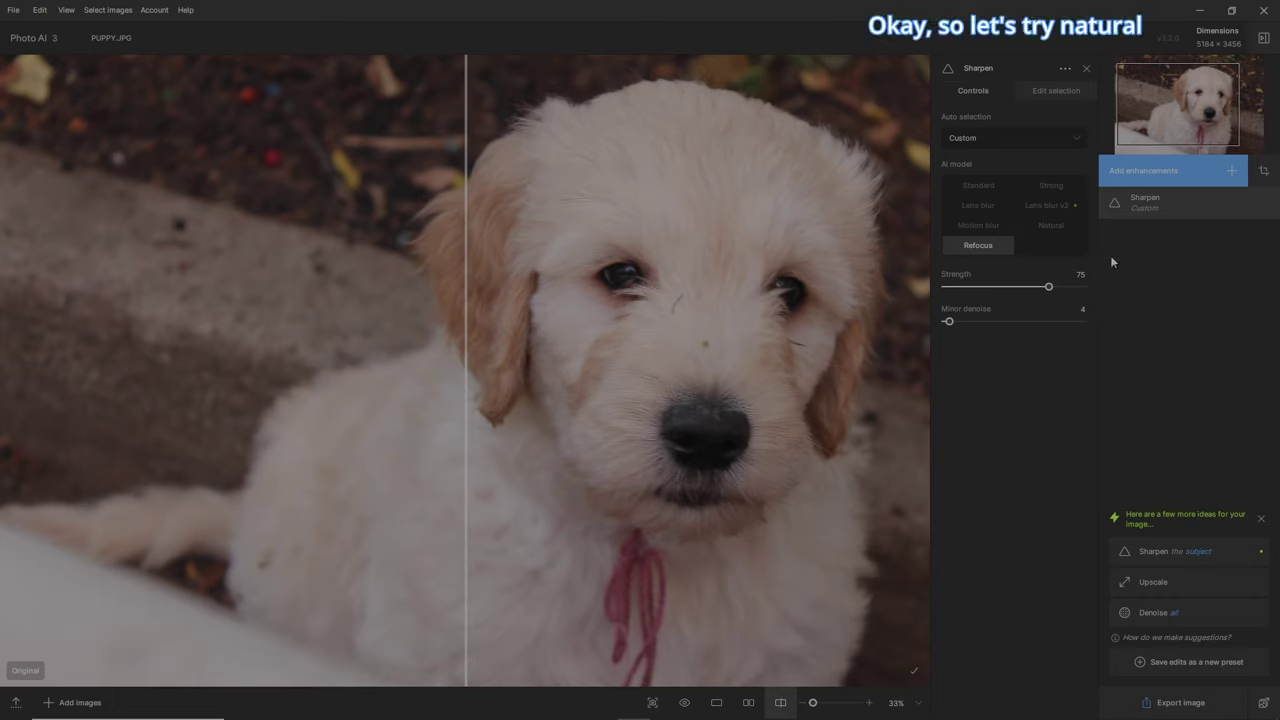
Switch the sharpening model to Natural, set its strength to 40 and compare the head fur with the original.
click(1051, 226)
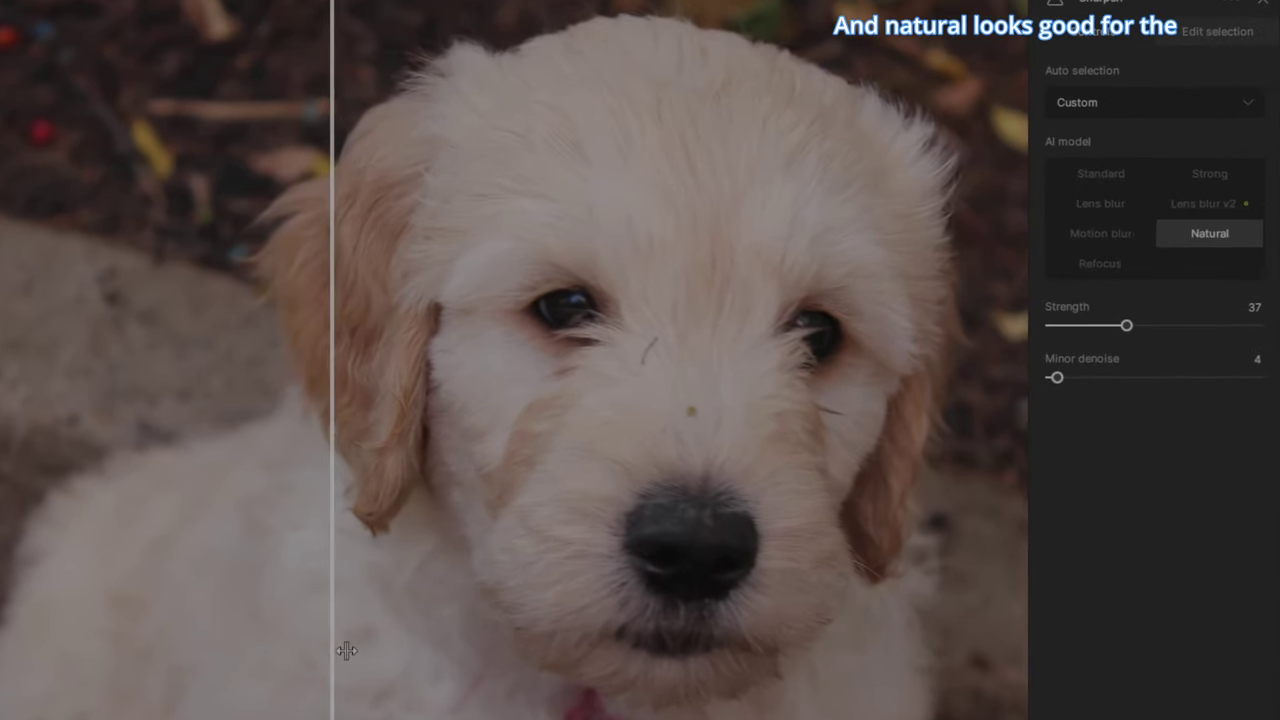
drag(331, 651, 257, 694)
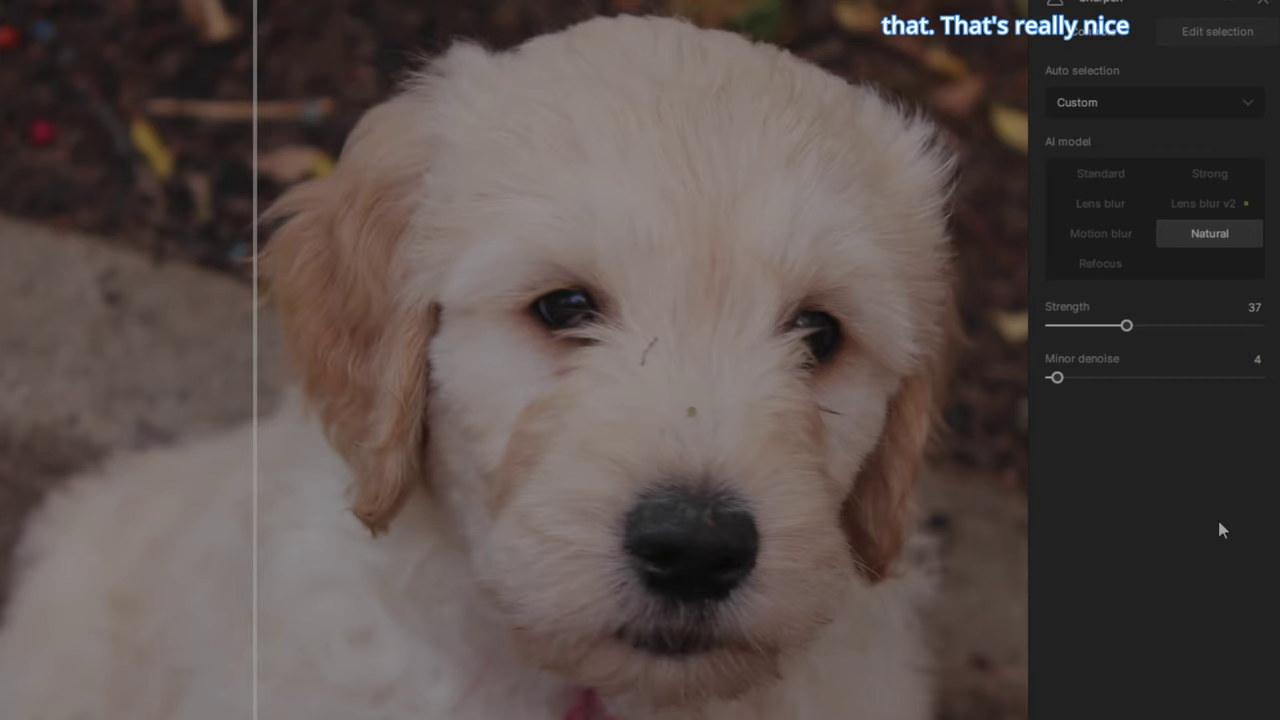
click(1253, 307)
text(40)
key(Return)
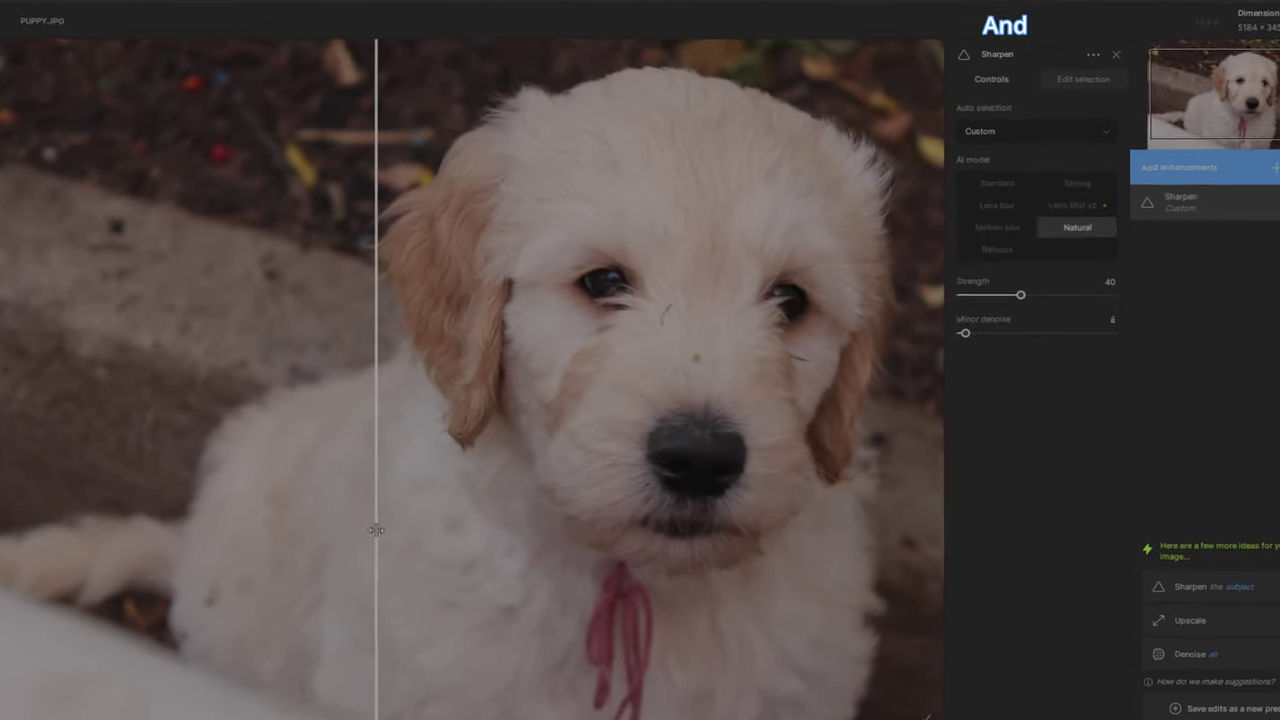
drag(415, 495, 930, 487)
drag(1013, 660, 157, 715)
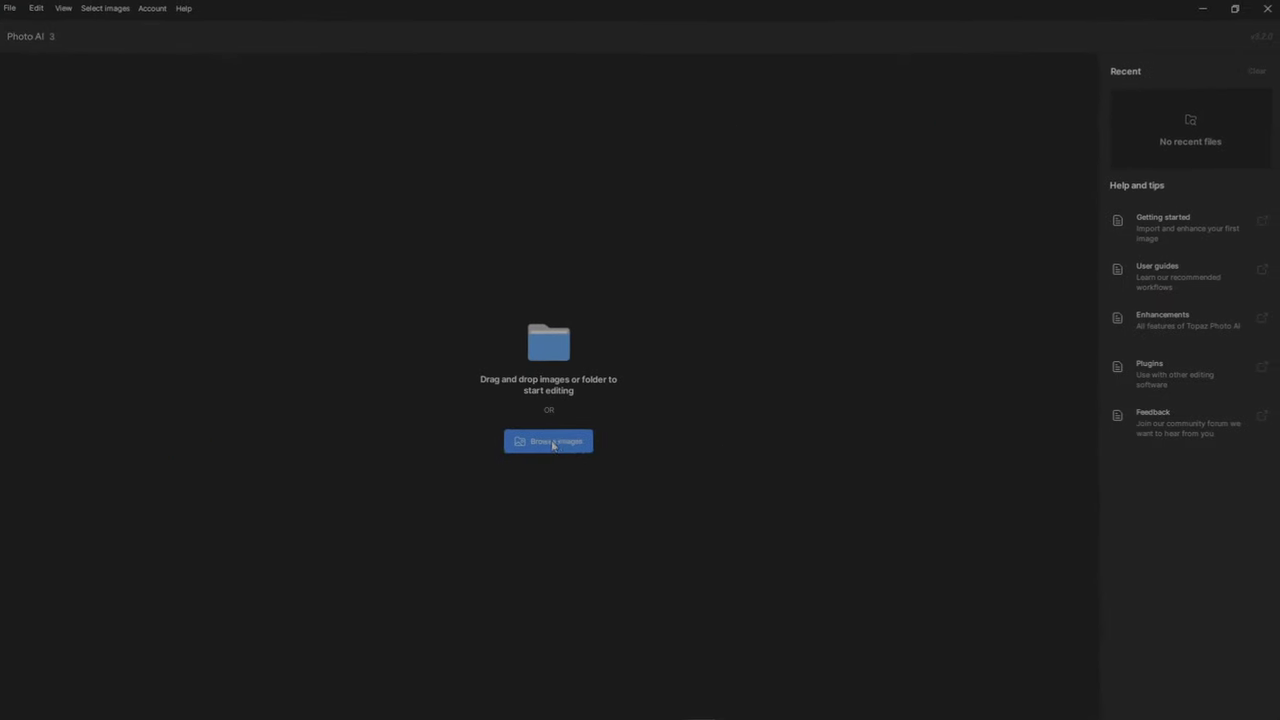
Open the image LADY.jpg from the EXAMPLES folder.
click(552, 444)
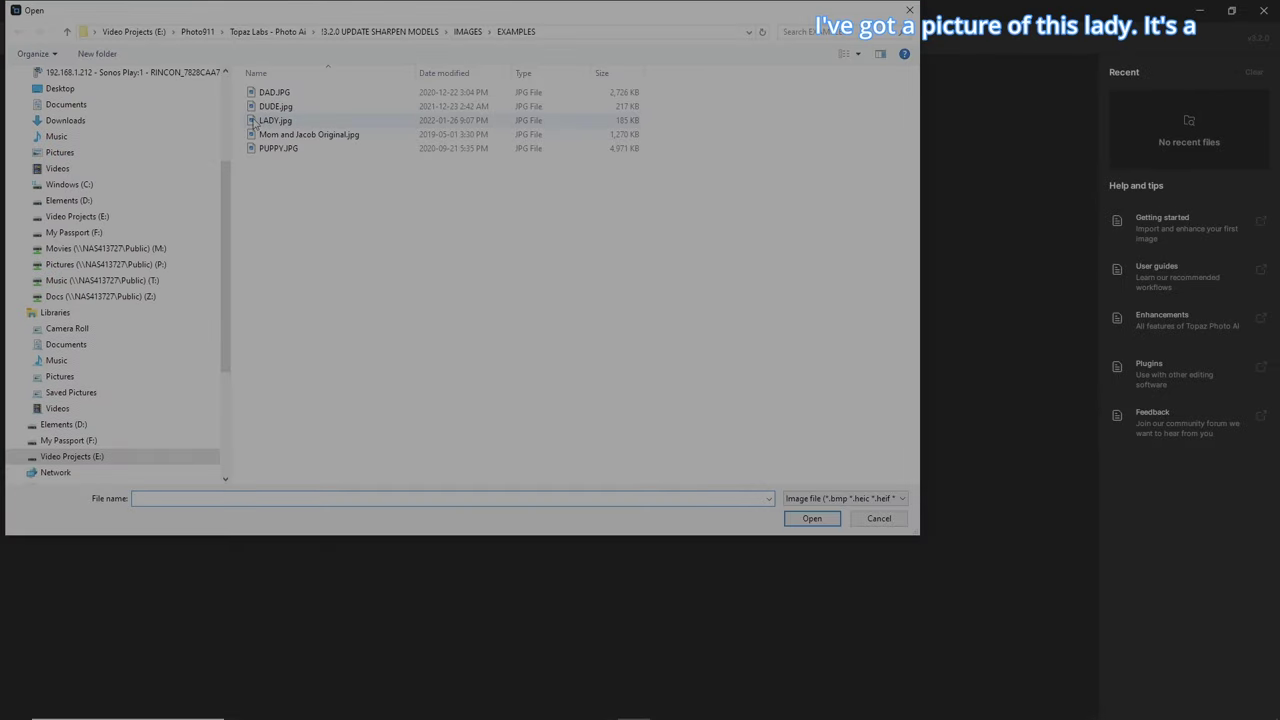
click(811, 518)
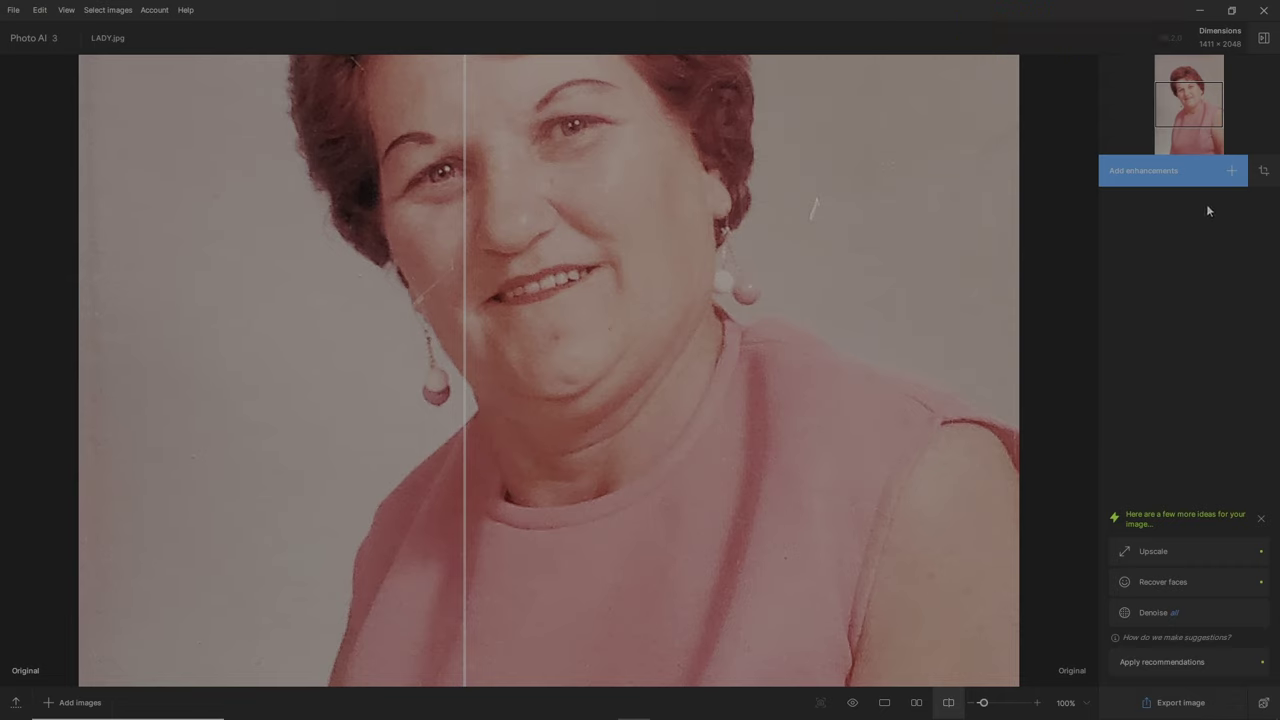
Add a Denoise enhancement with the Strong model to the whole portrait and compare it with the original.
click(1145, 171)
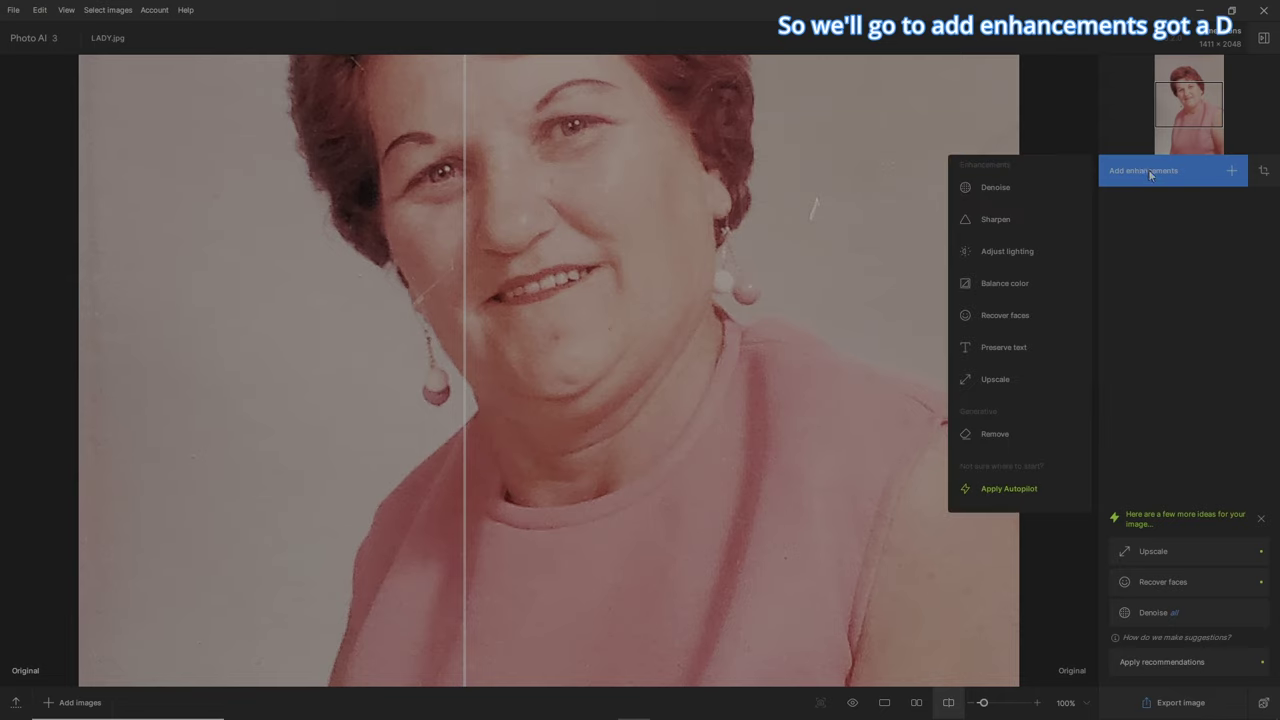
click(1030, 190)
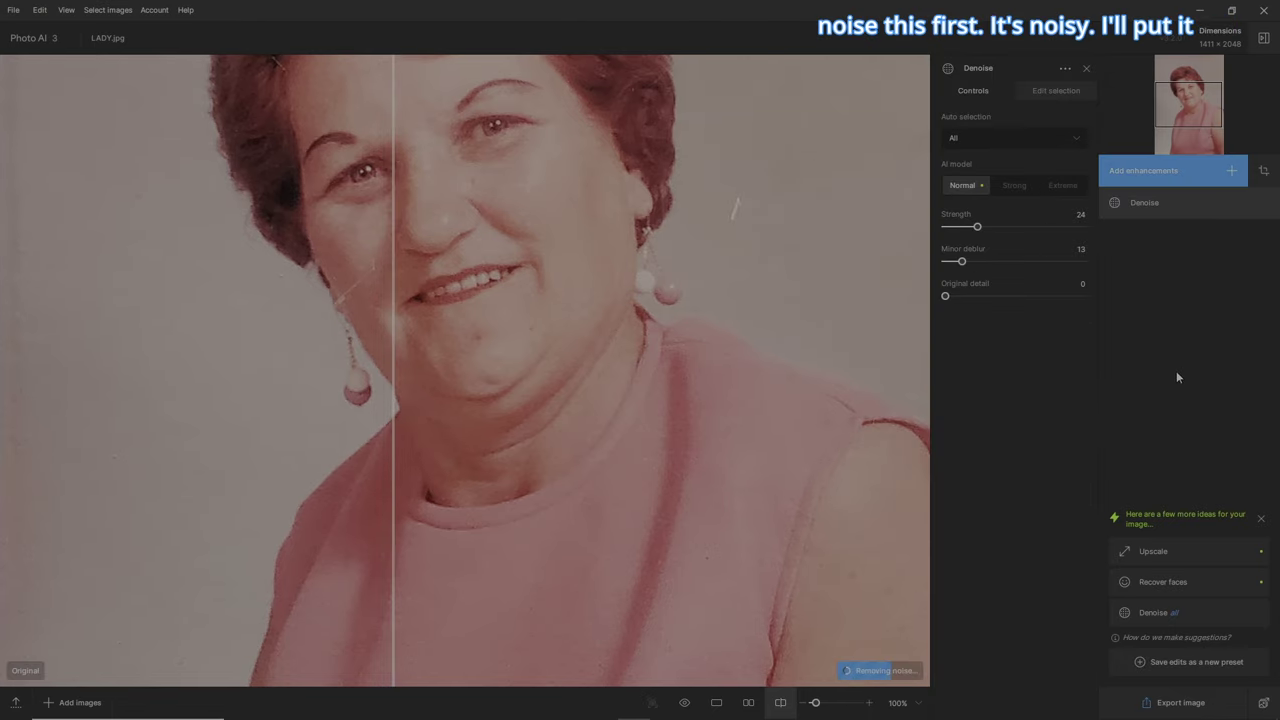
click(1014, 185)
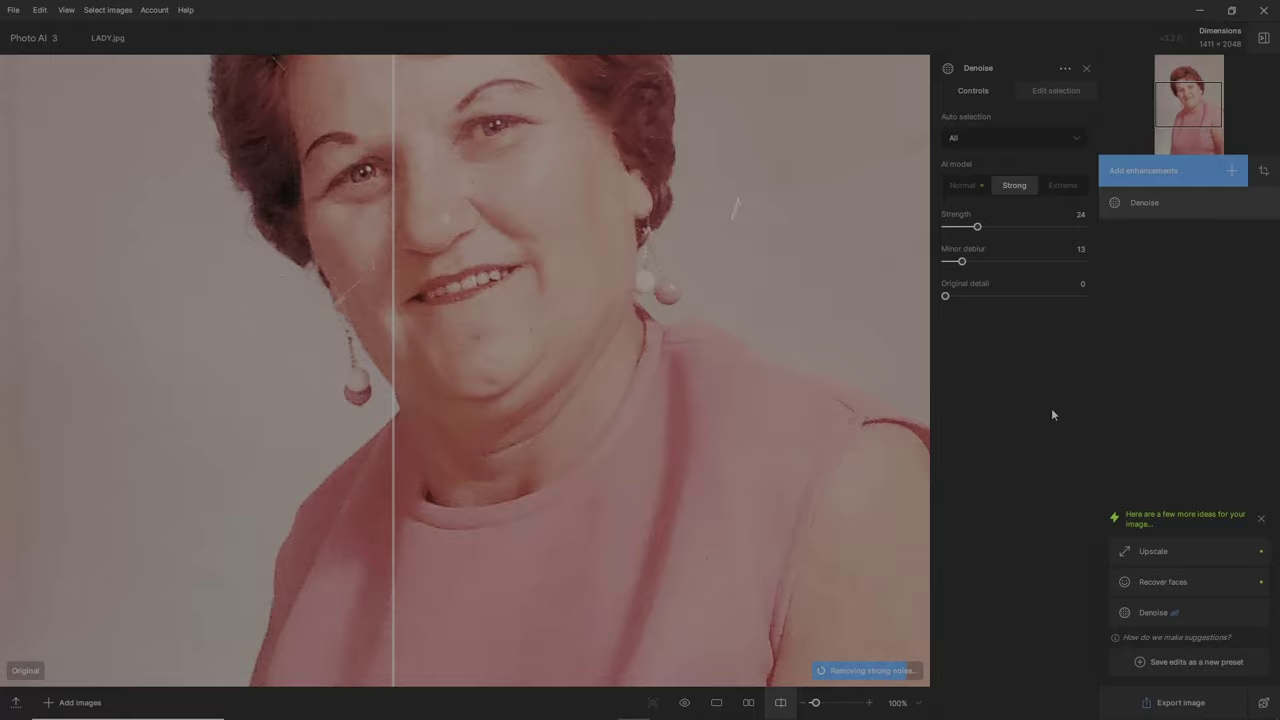
drag(423, 467, 2, 505)
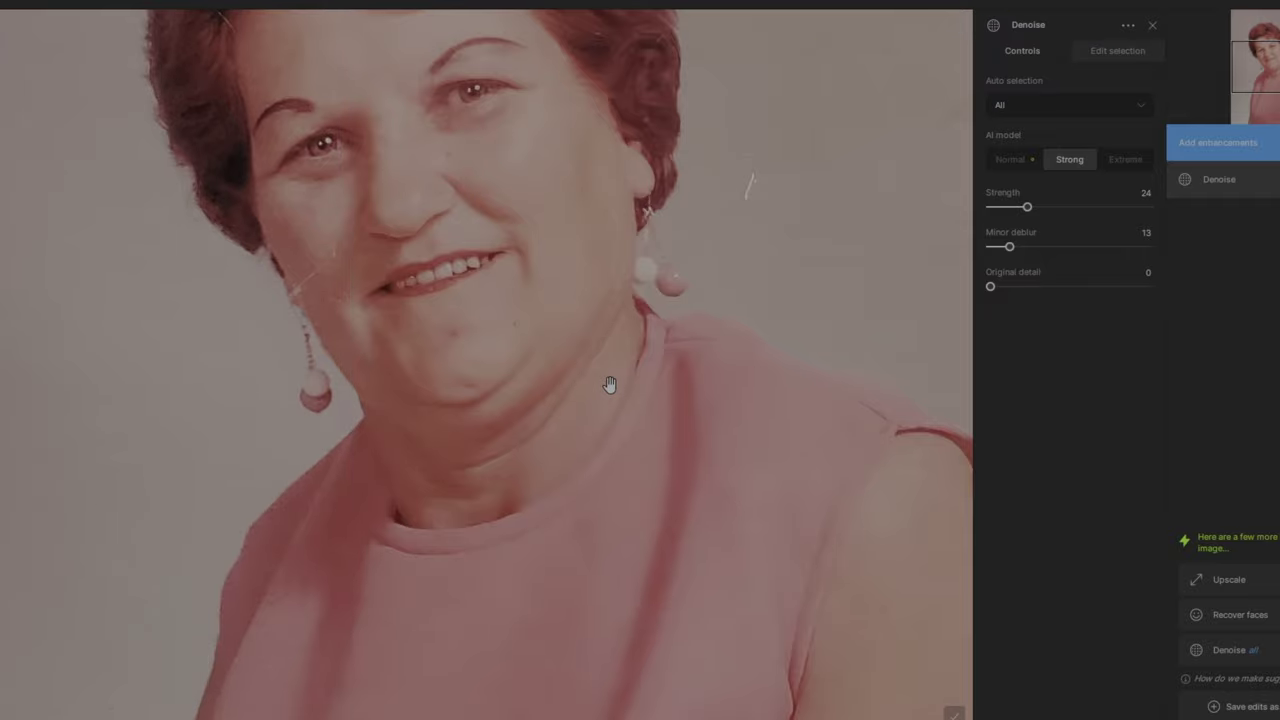
scroll(839, 312, down, 3)
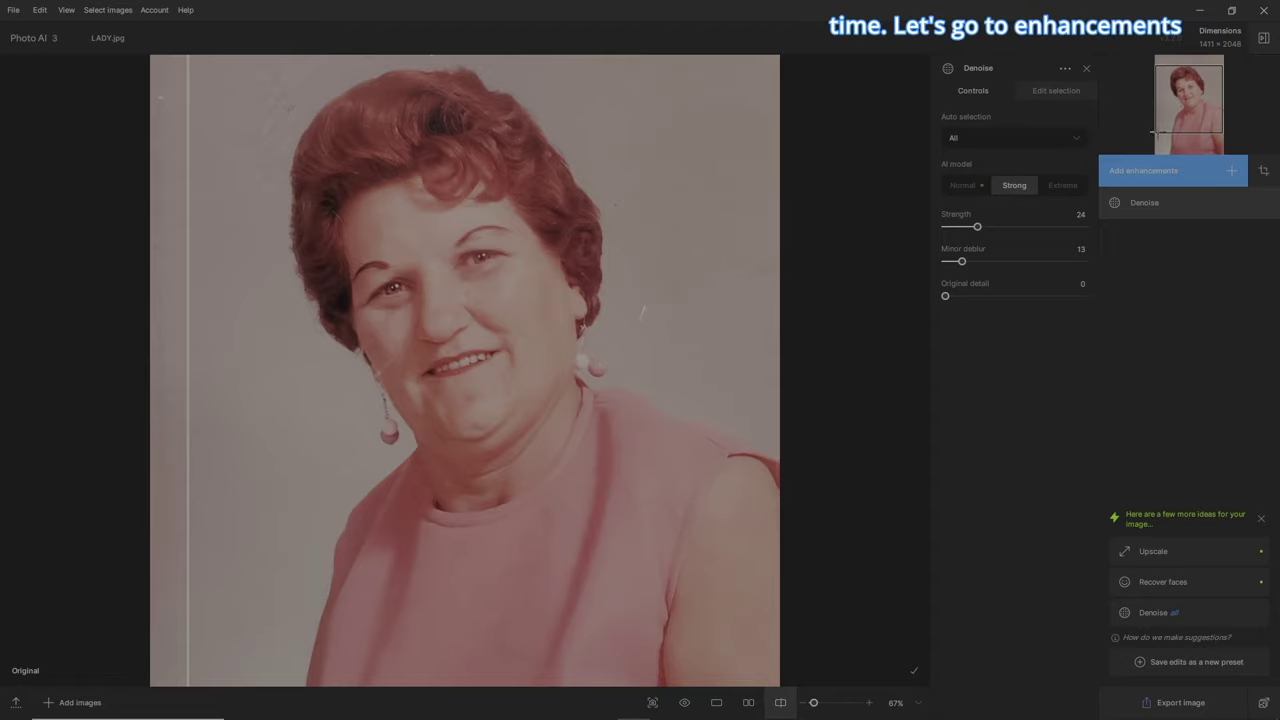
Add a Sharpen enhancement, clear its automatic selection and mask only the woman's hair using the Object selection brush.
click(1160, 170)
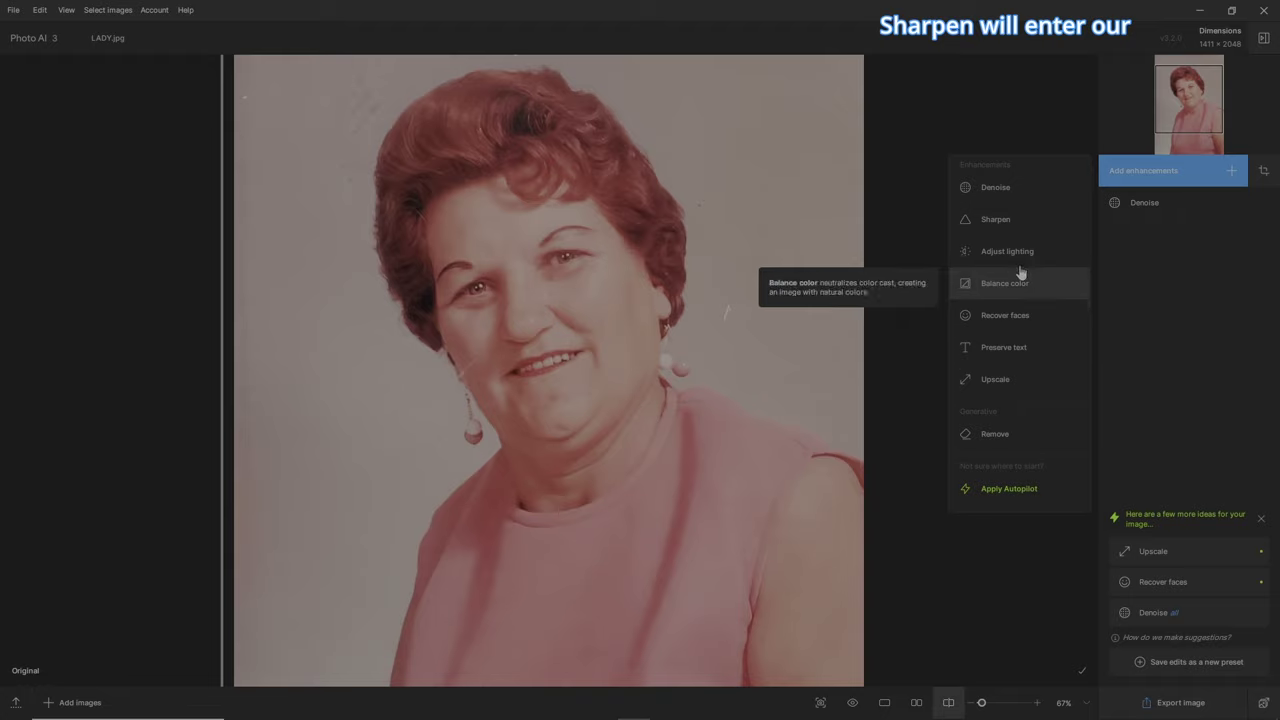
click(995, 219)
click(1064, 92)
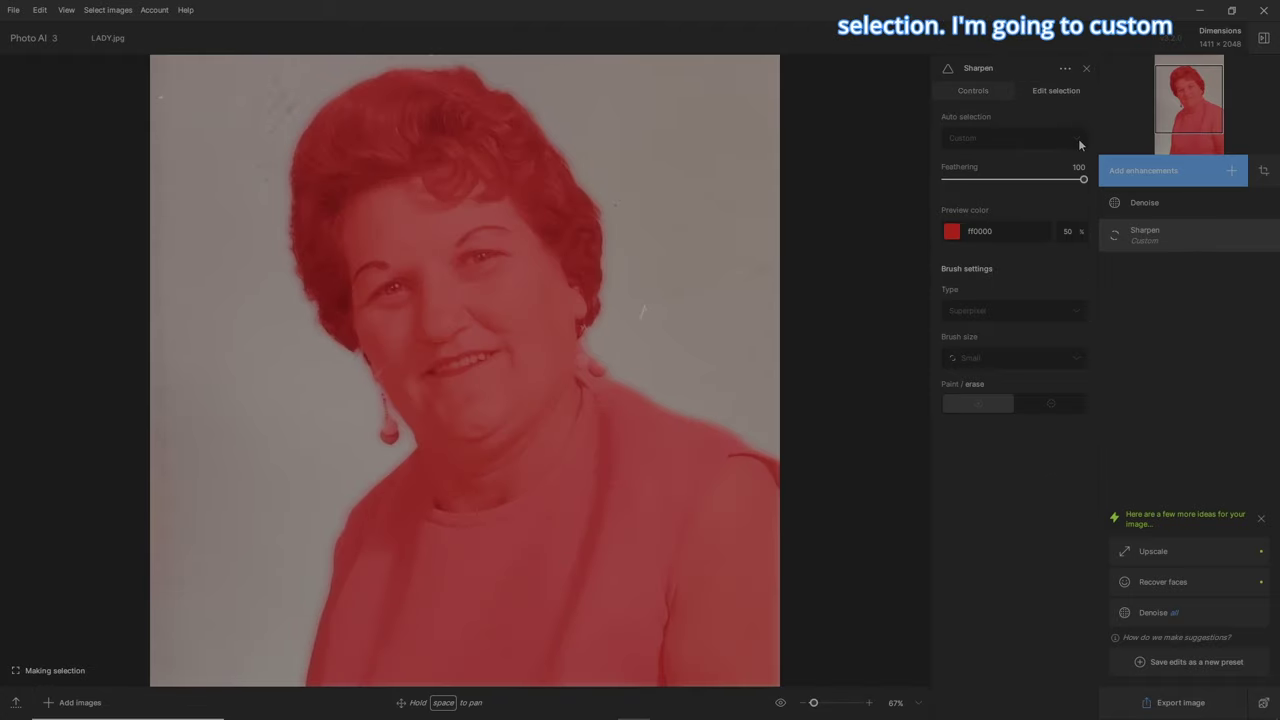
click(1078, 140)
click(996, 289)
click(1077, 311)
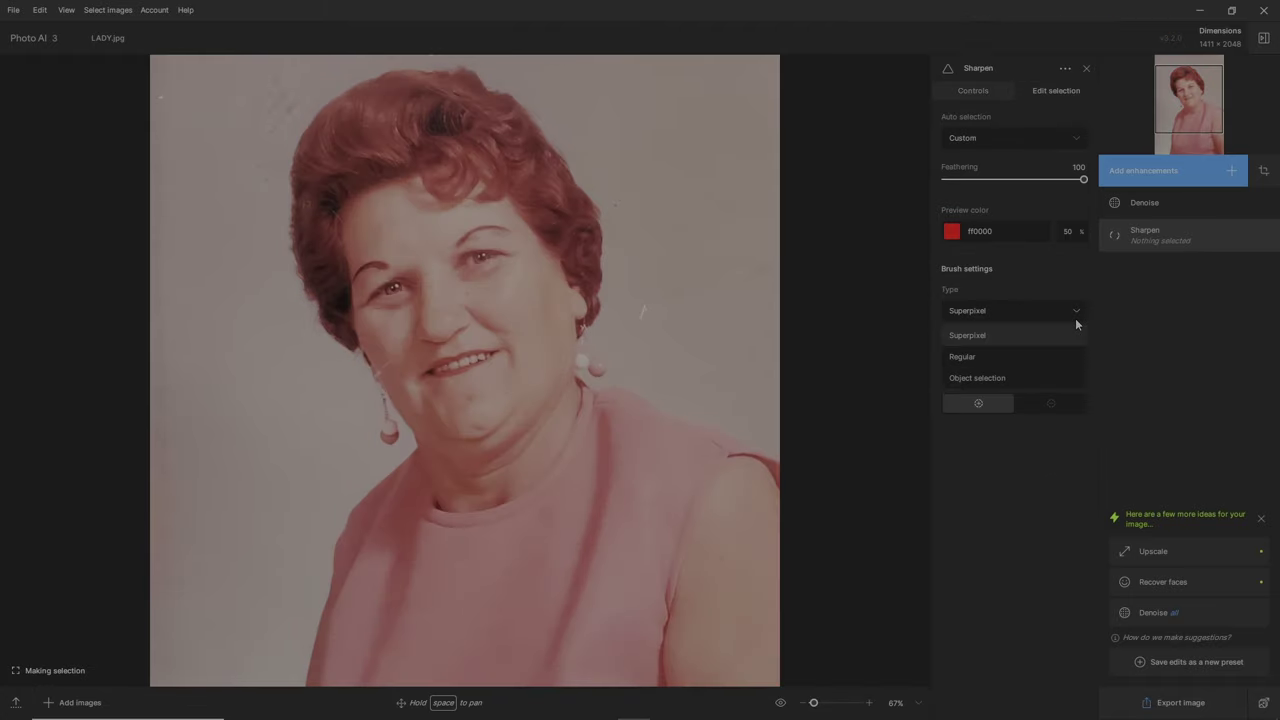
click(1022, 379)
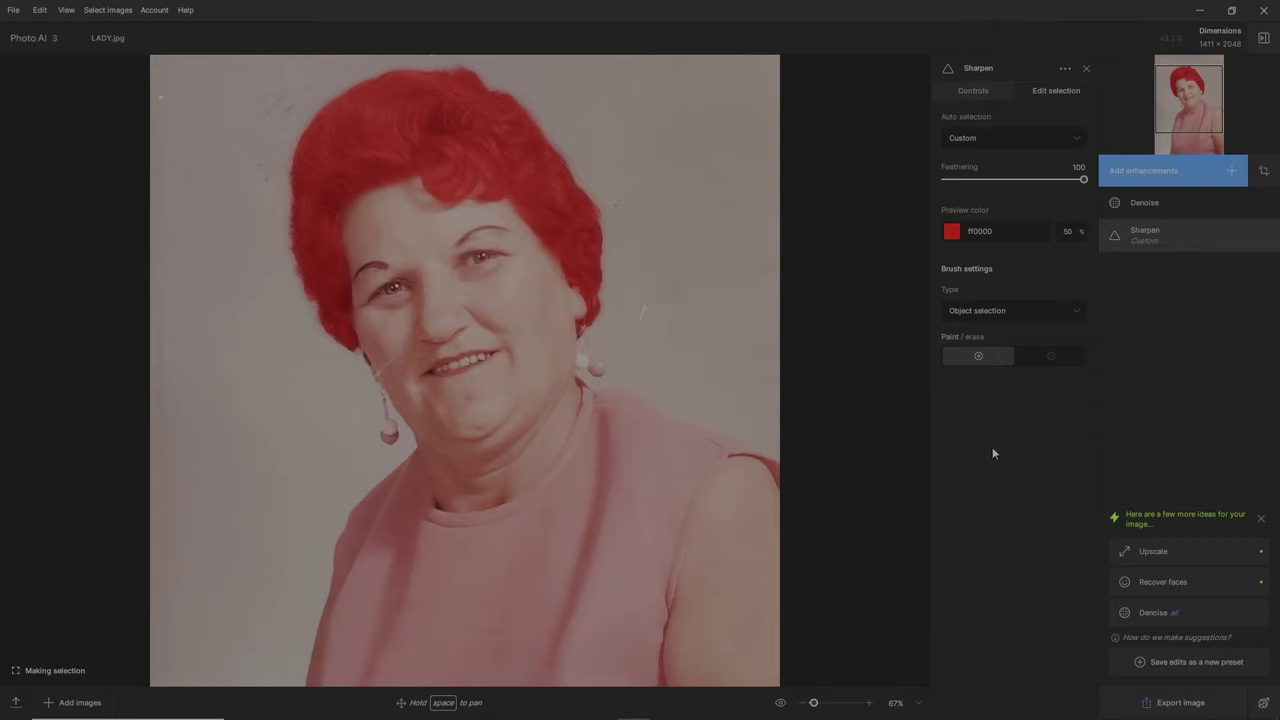
Set the hair's sharpening model to Lens blur v2 and inspect the result up close beside the original.
click(976, 91)
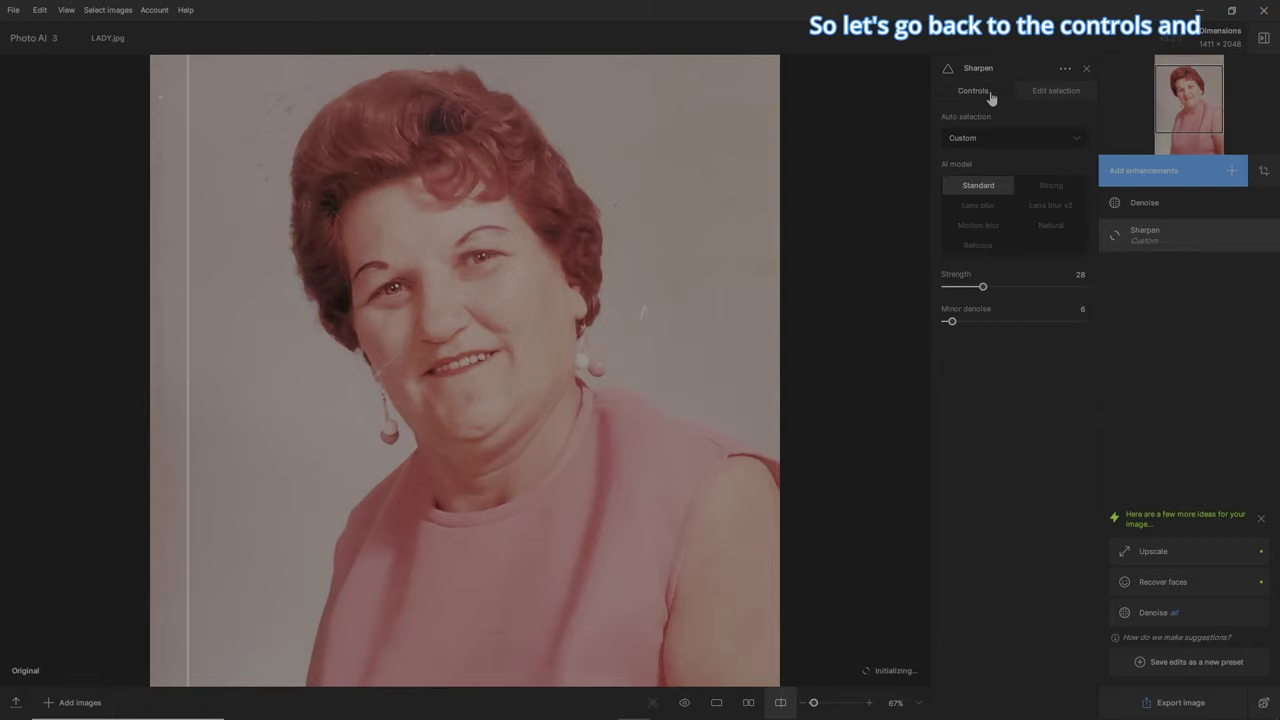
click(1050, 205)
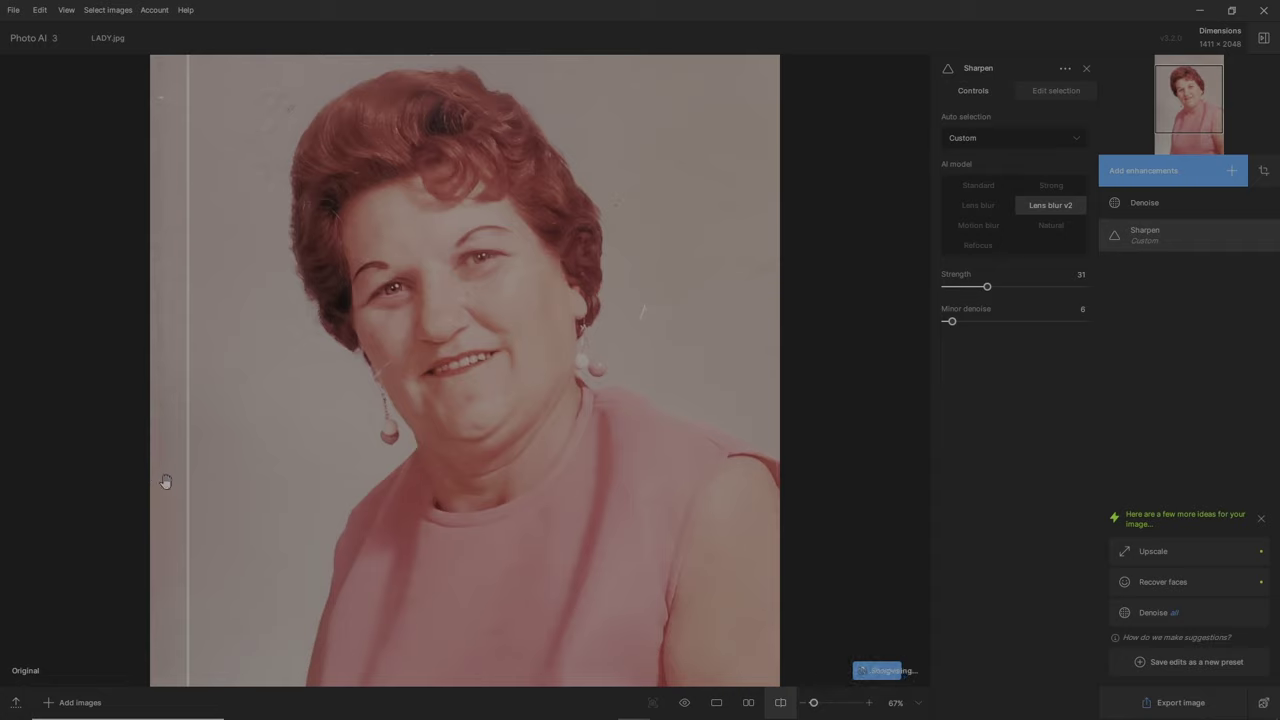
drag(187, 489, 261, 484)
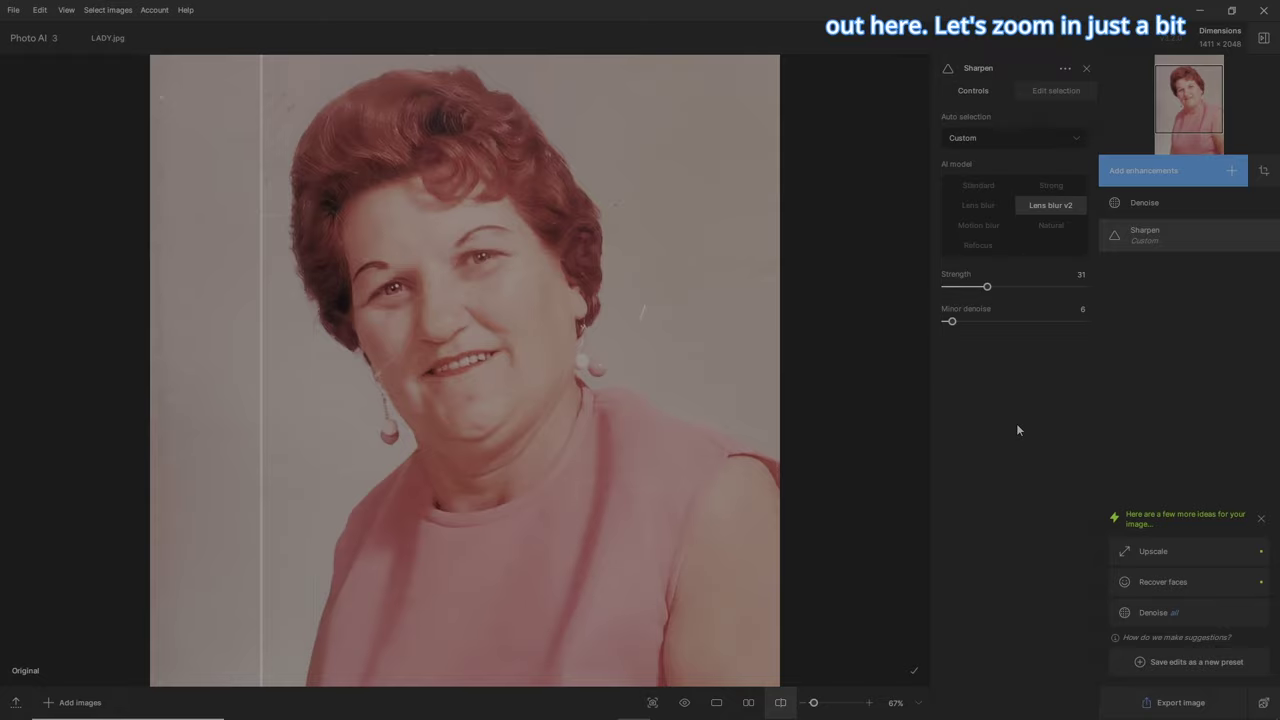
key(ctrl+plus)
drag(499, 396, 505, 571)
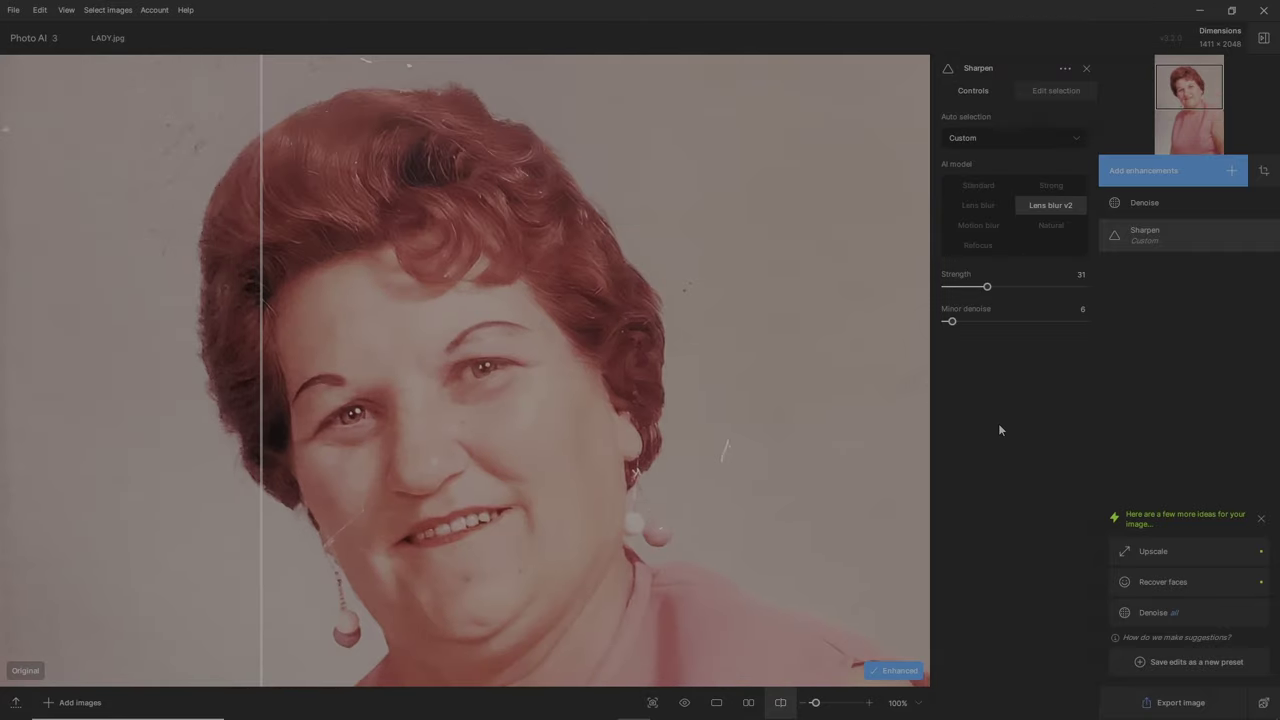